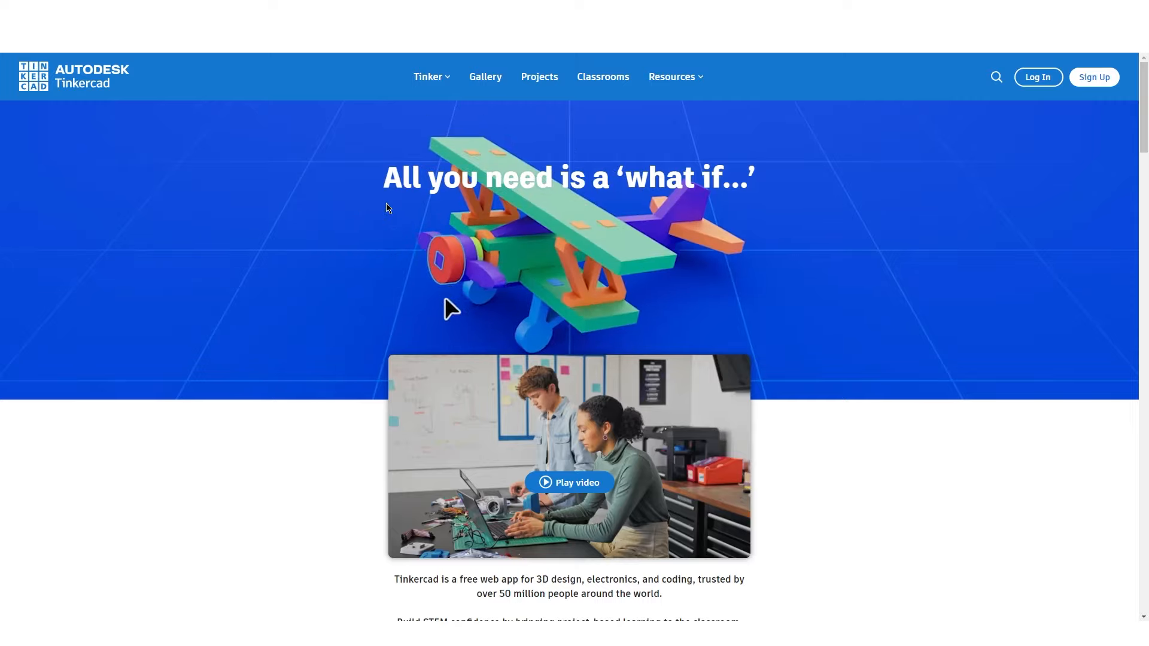
Log in to the Tinkercad account and create a new 3D design
left_click(1031, 78)
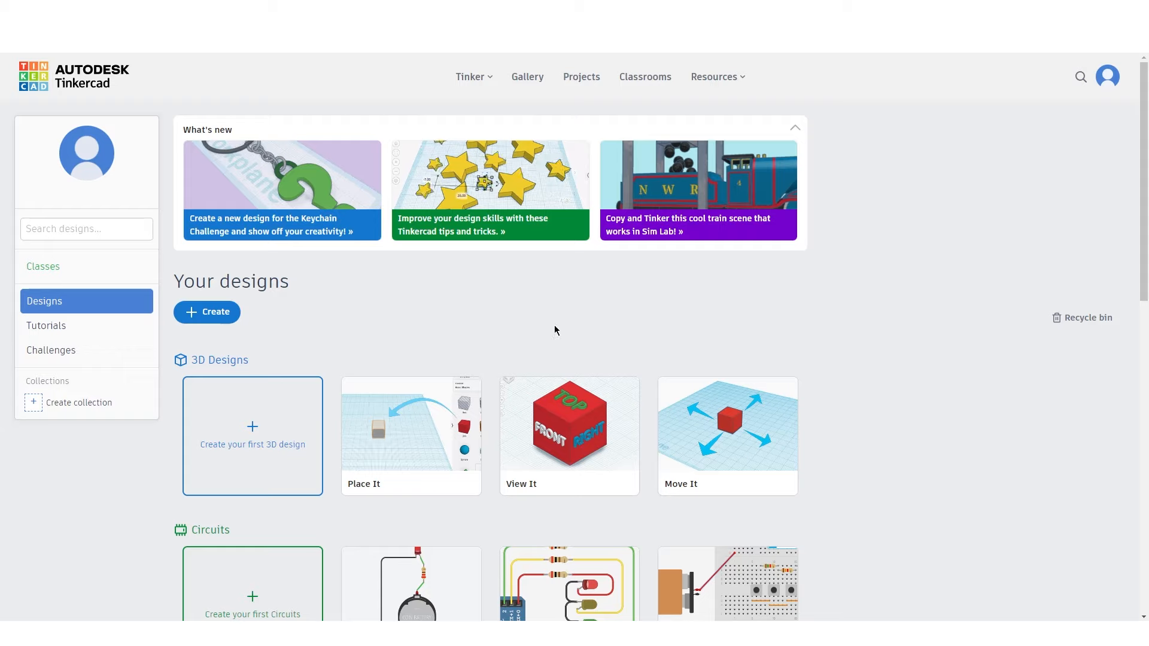
left_click(253, 434)
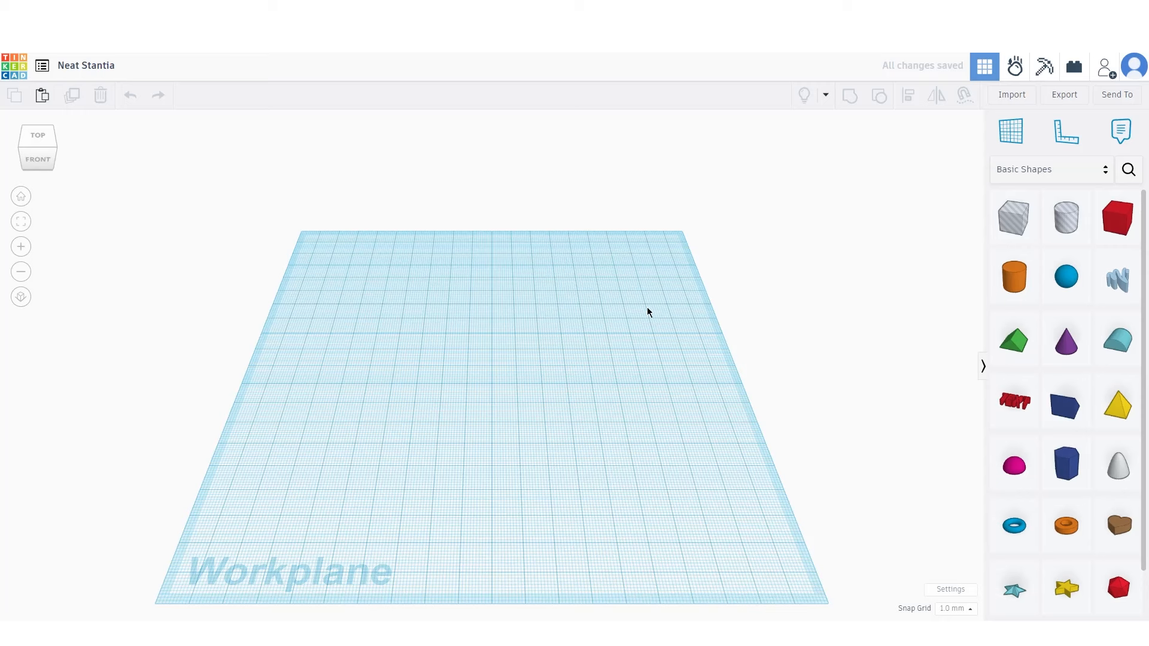
Collapse and restore the shape collection, and look over the categories in the Shapes Library
left_click(983, 367)
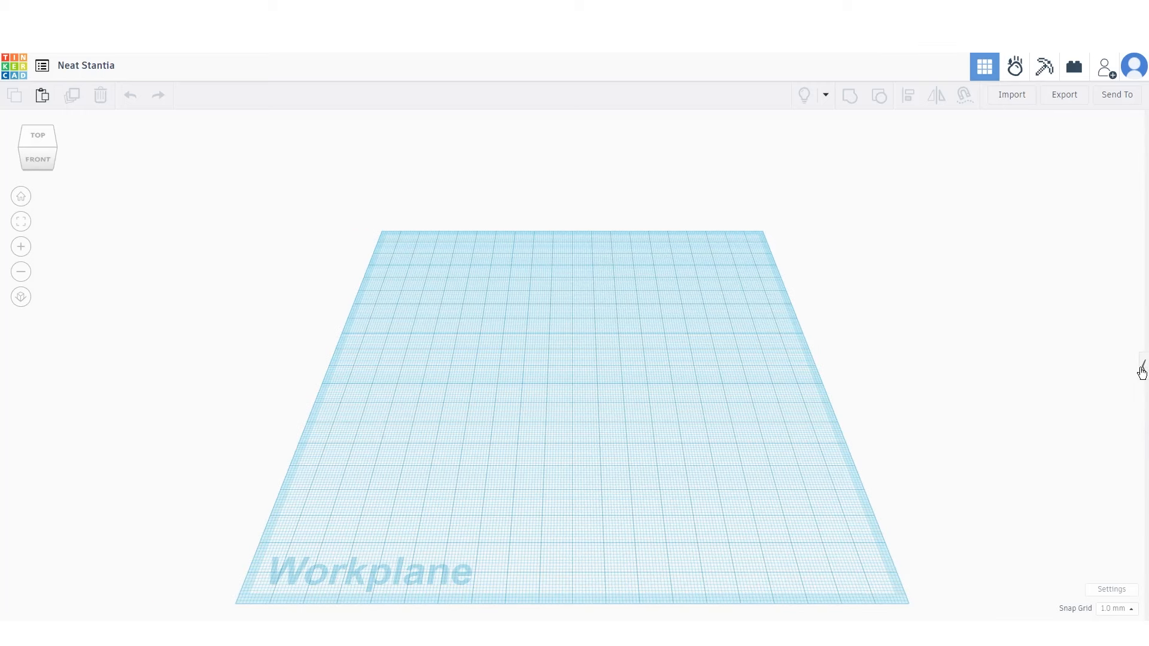
left_click(1141, 370)
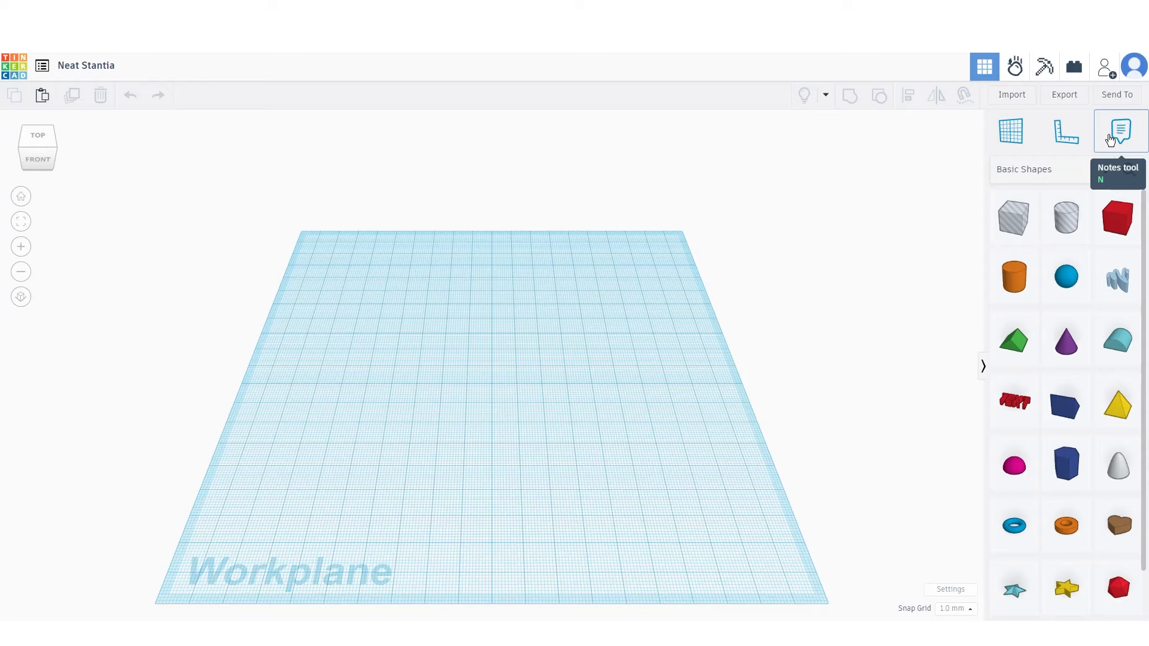
left_click(1078, 176)
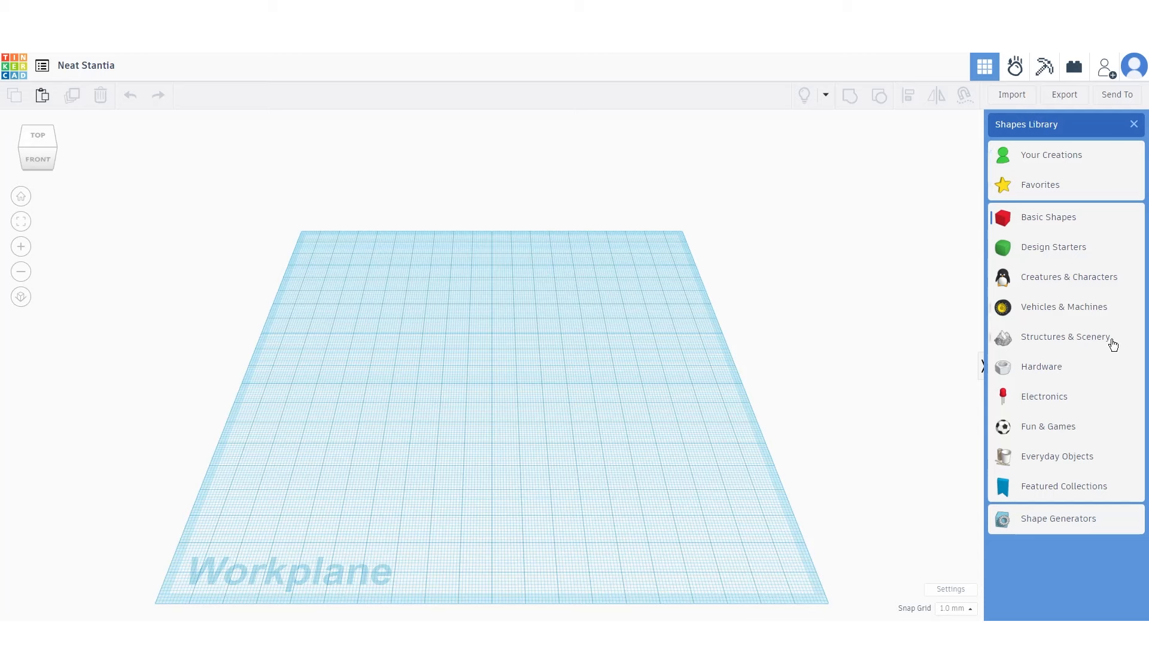
left_click(1134, 123)
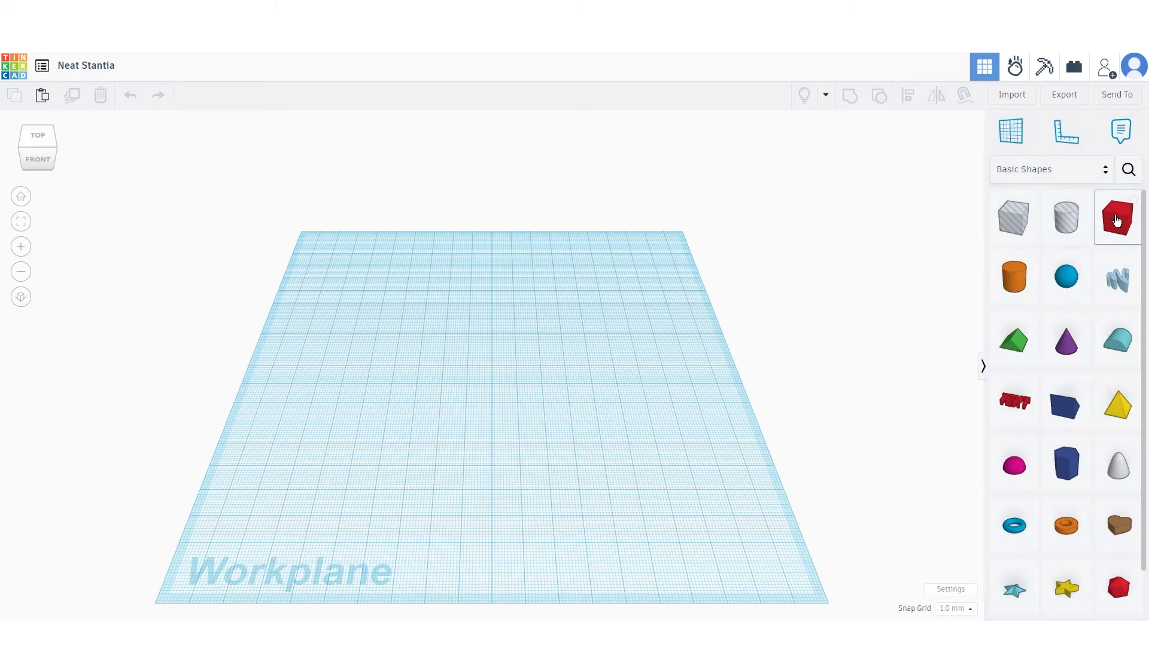
Place a solid red box behind the workplane's centre and move it slightly toward the front with the Cruise tool
left_click_drag(1117, 217, 446, 308)
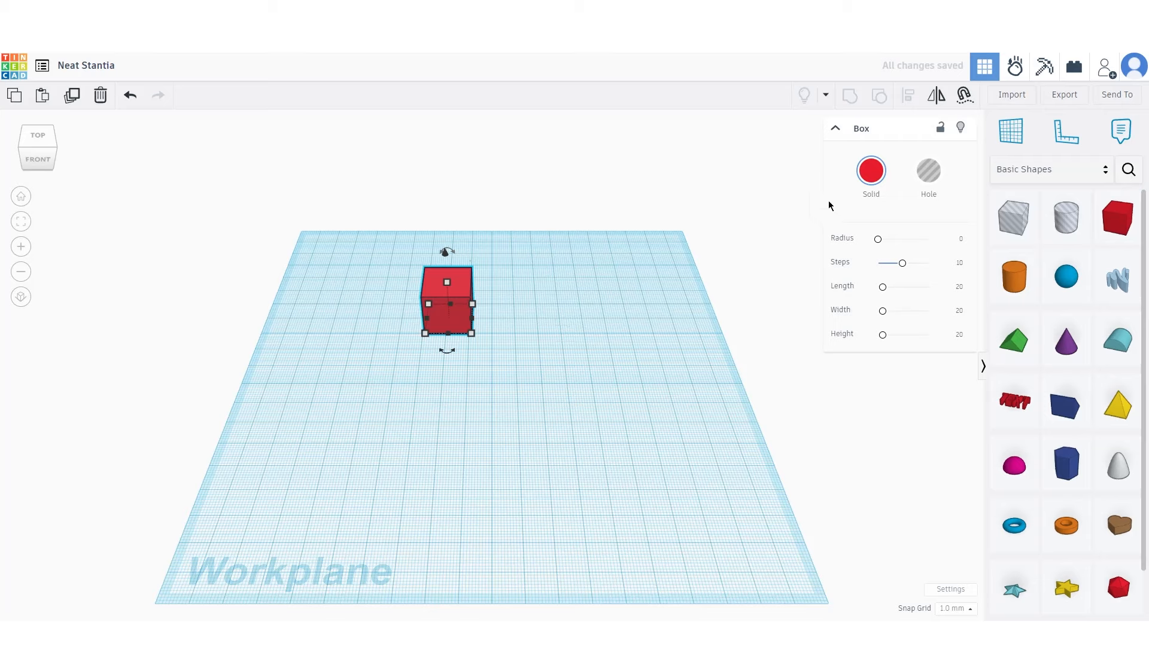
left_click(961, 103)
left_click_drag(450, 319, 454, 339)
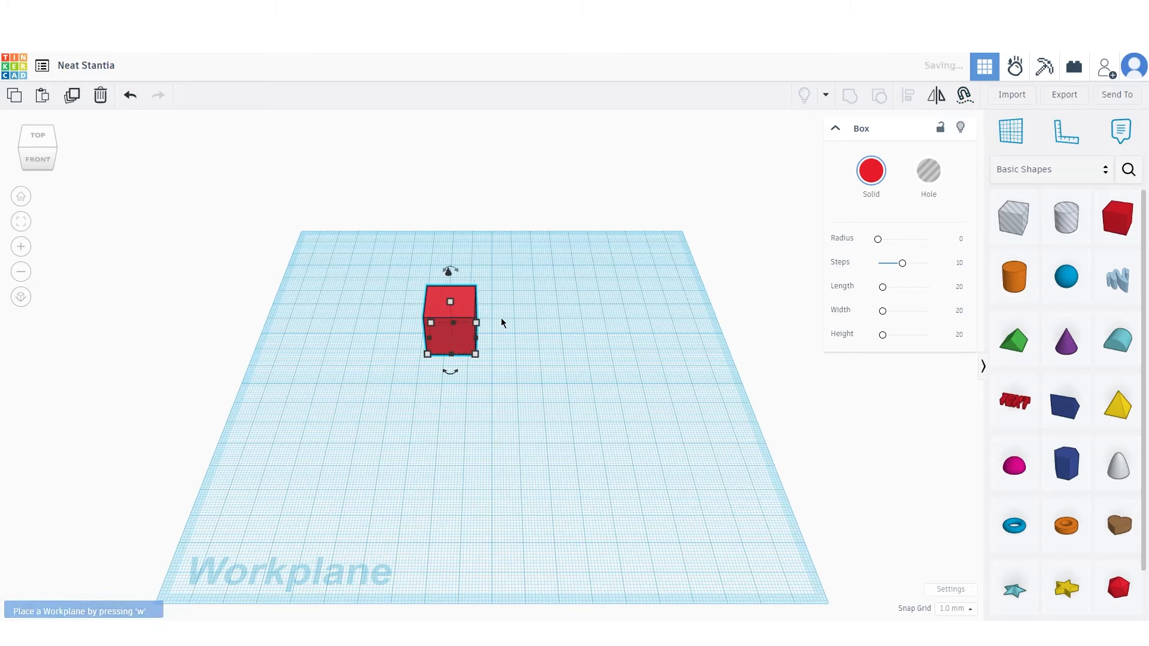
Mirror the red box along its left-right axis
left_click(935, 97)
left_click(453, 364)
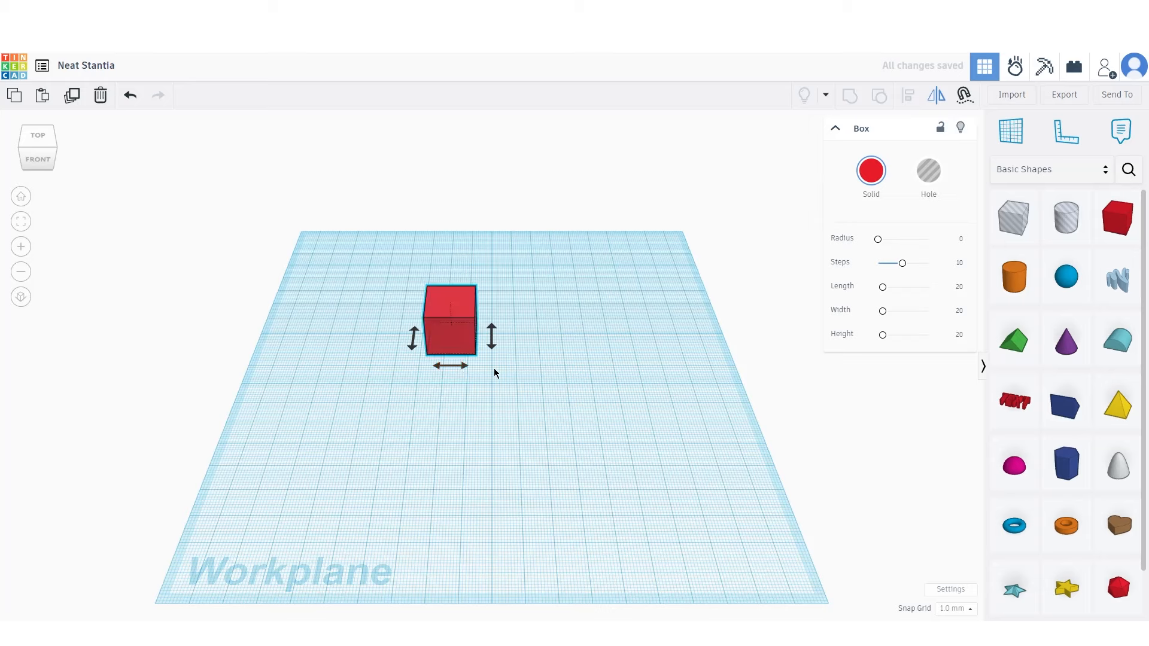
Place an orange cylinder to the right of the box and align the two shapes on their common left-right centre
left_click_drag(1014, 276, 512, 340)
left_click_drag(554, 272, 450, 330)
left_click(899, 95)
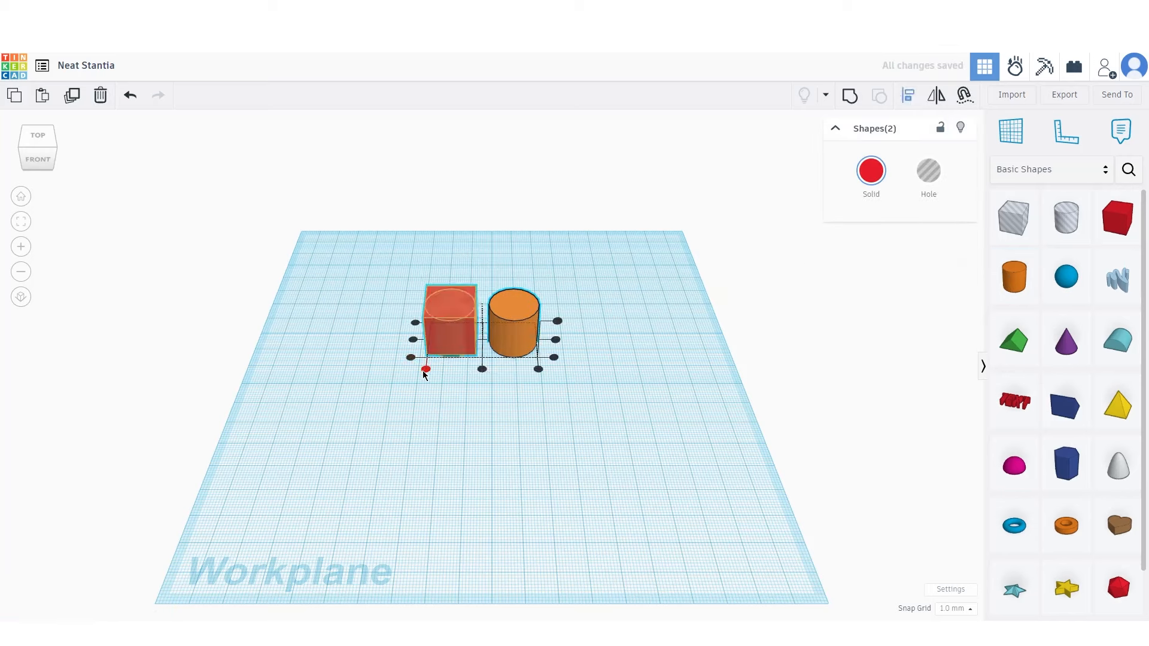
left_click(482, 368)
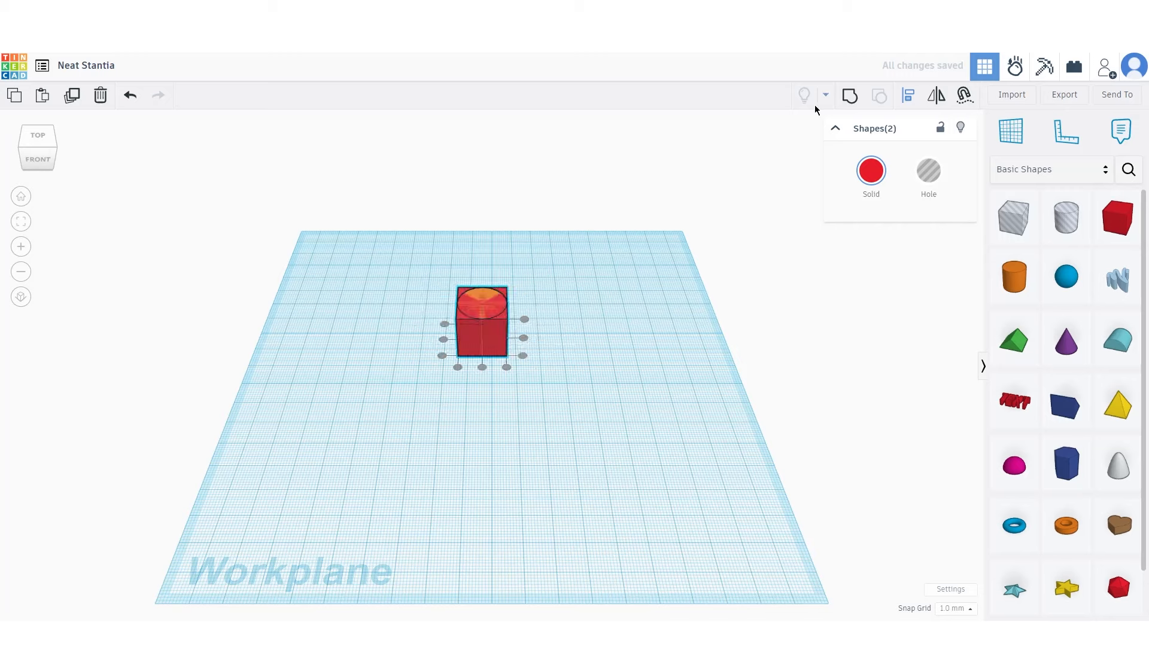
left_click(709, 191)
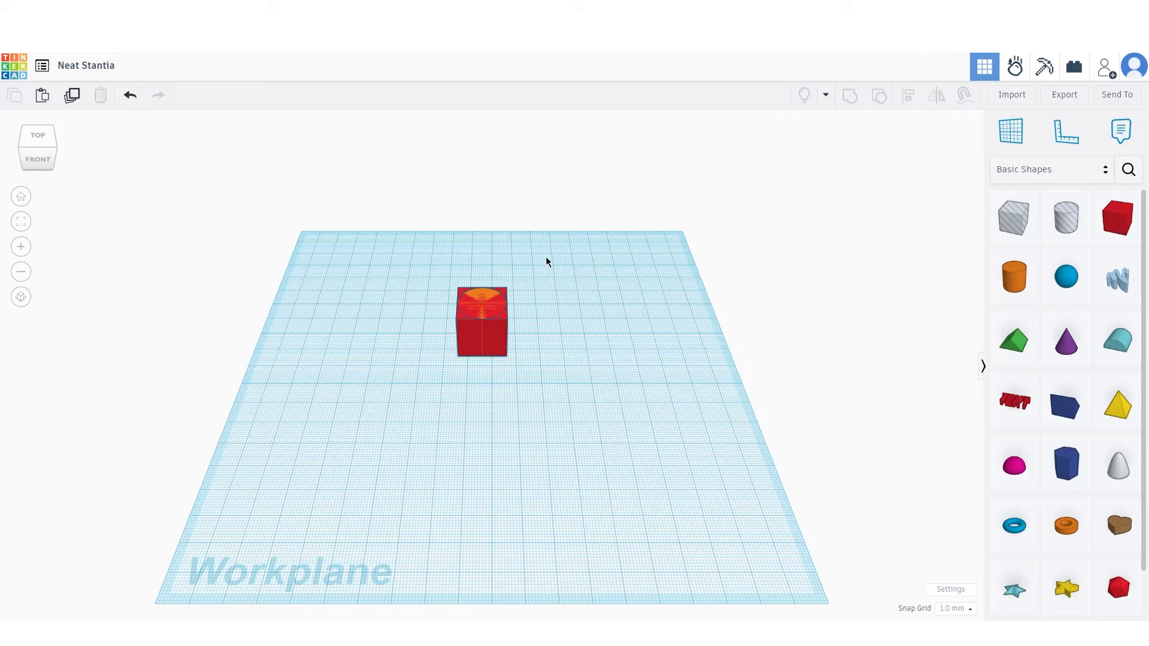
Group the aligned box and cylinder into one shape and ungroup them again
left_click_drag(546, 259, 453, 344)
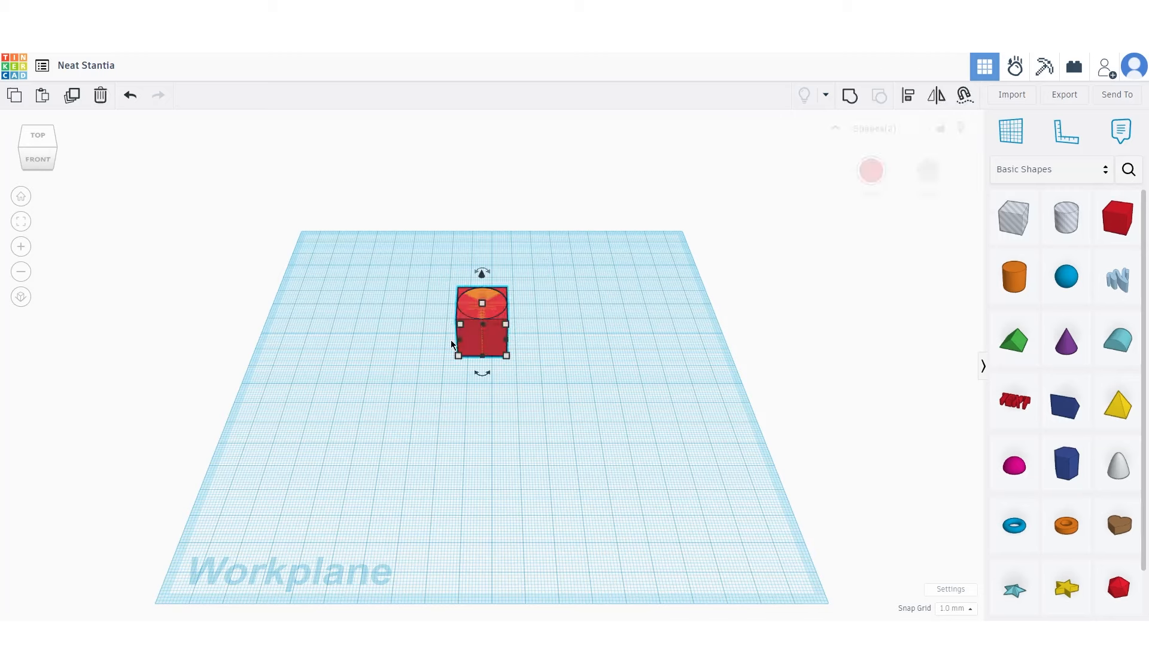
left_click(850, 97)
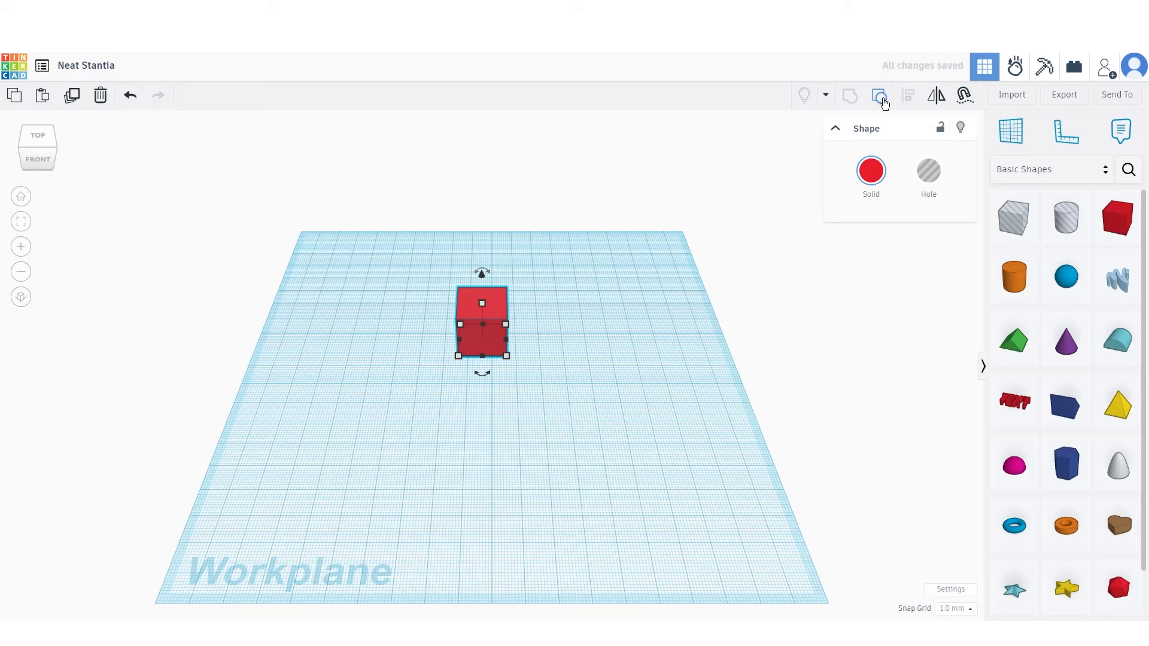
left_click(879, 96)
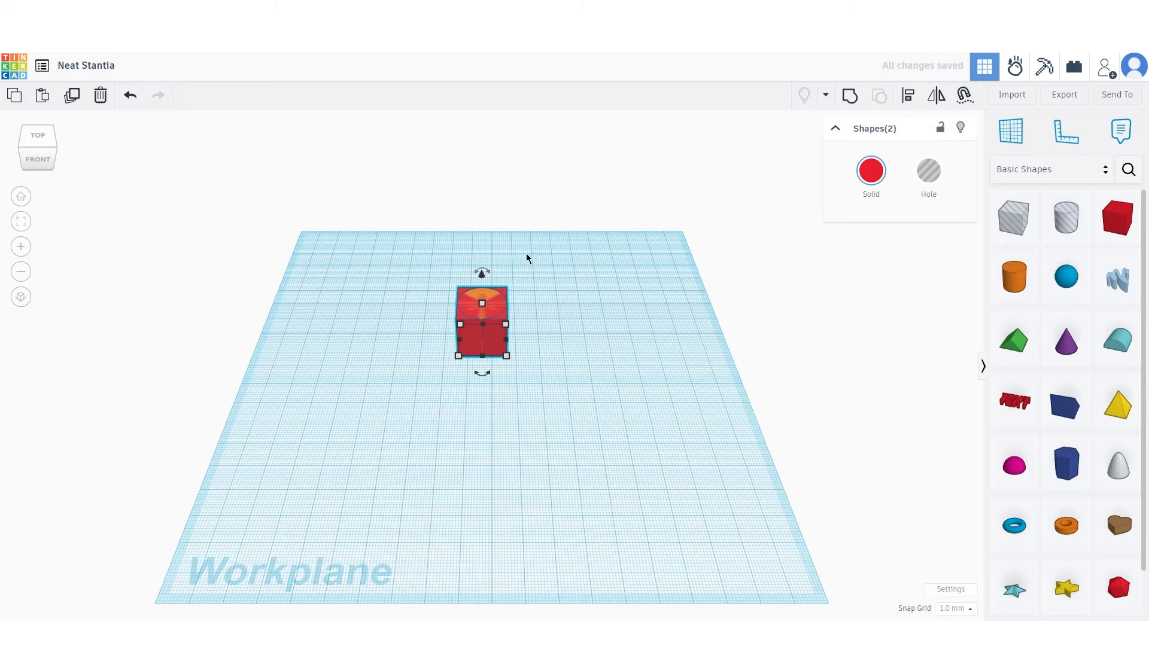
left_click(826, 98)
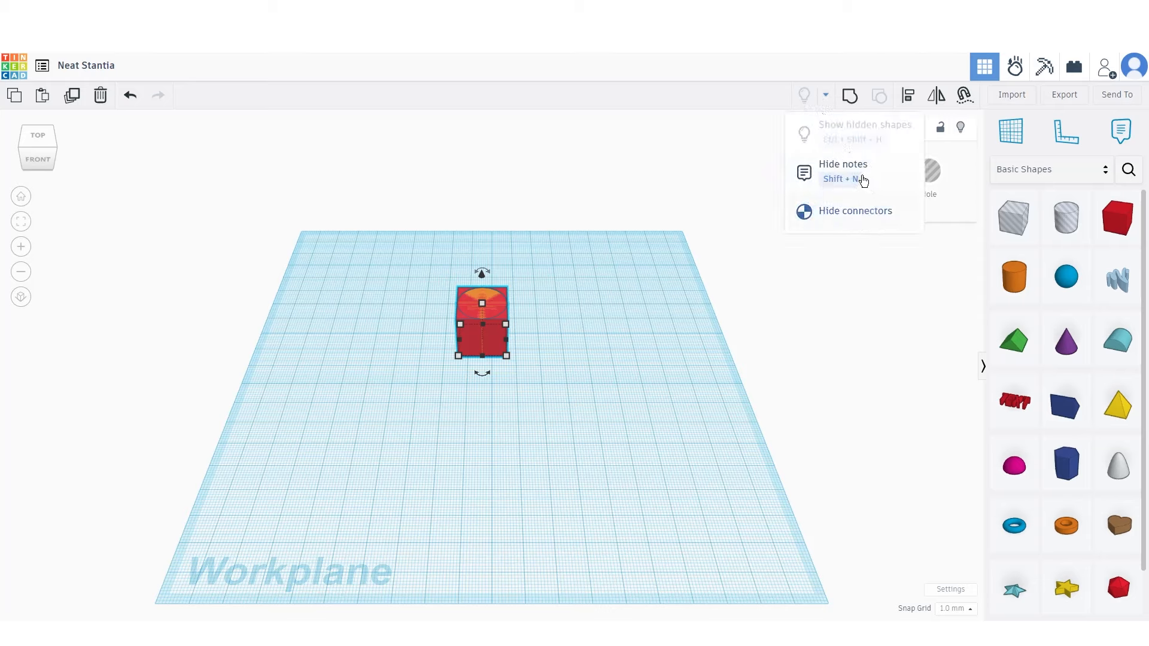
left_click(827, 96)
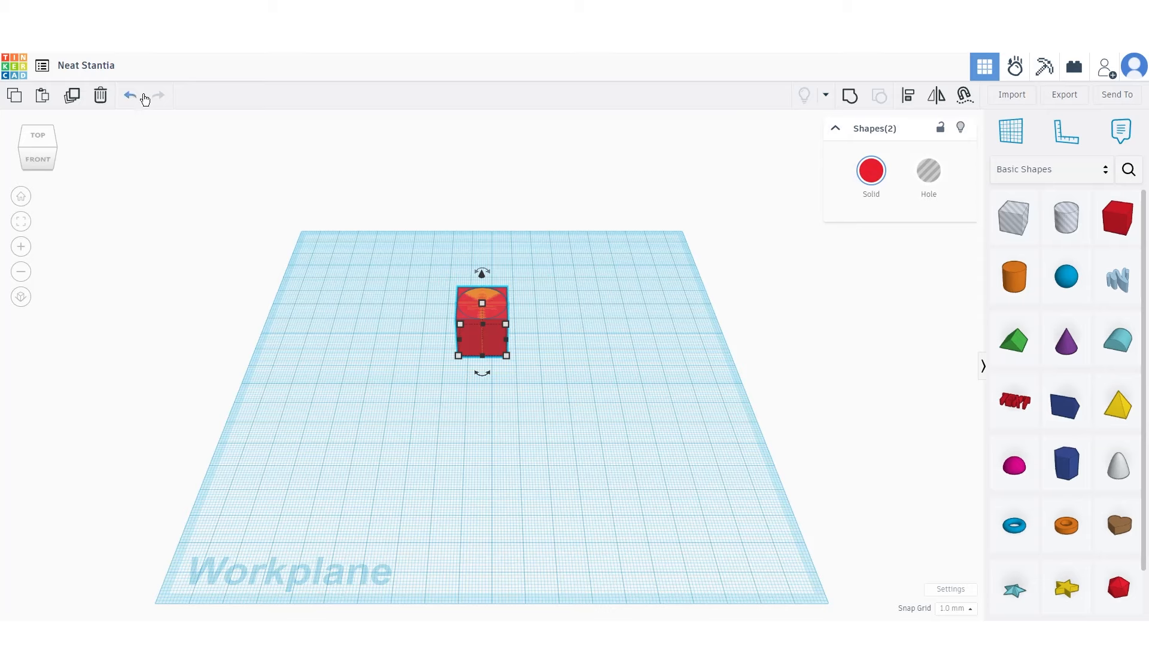
Undo the ungrouping of the box and cylinder and redo it
left_click(131, 97)
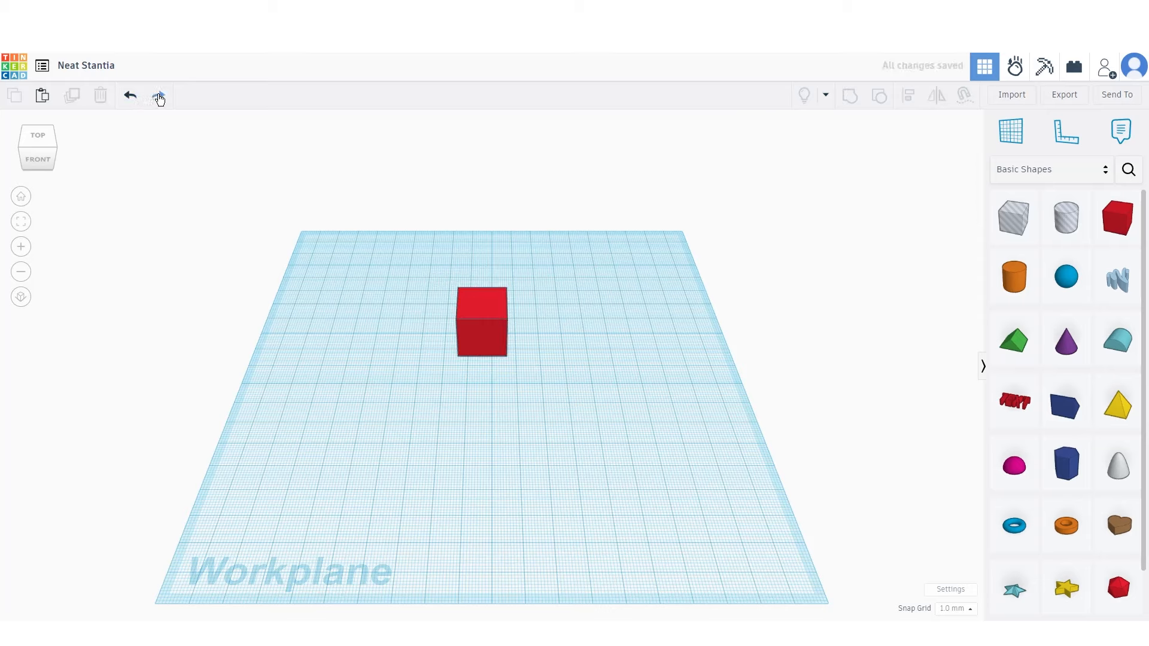
left_click(158, 96)
Delete both the box and the cylinder and undo the deletion
left_click_drag(496, 267, 456, 359)
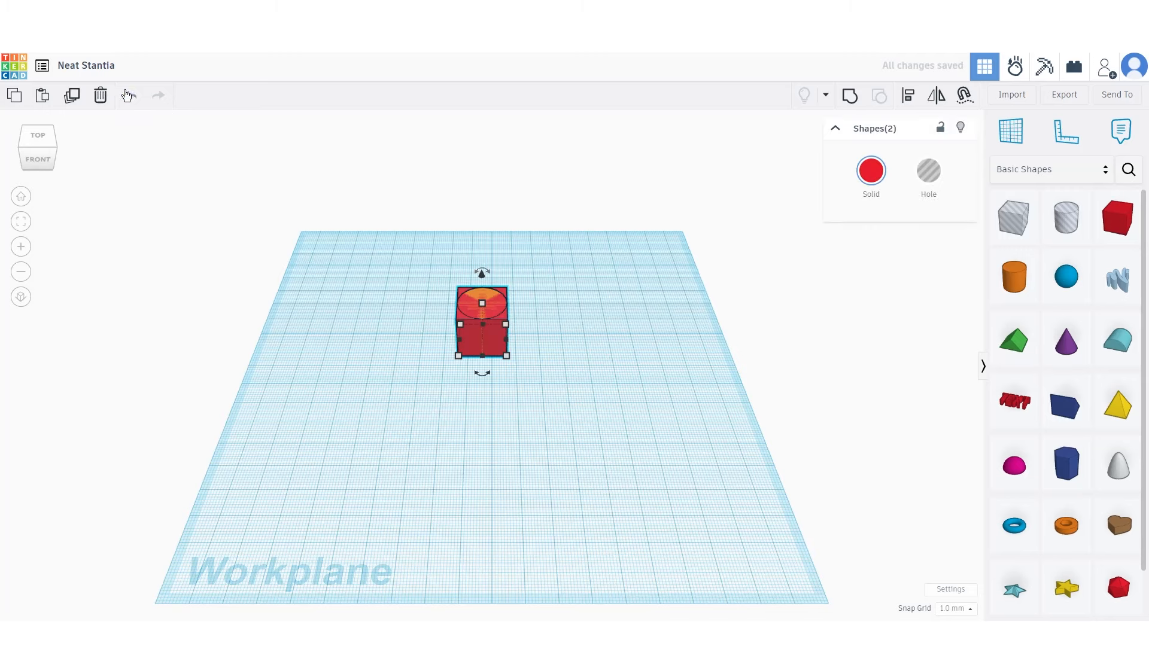
left_click(101, 96)
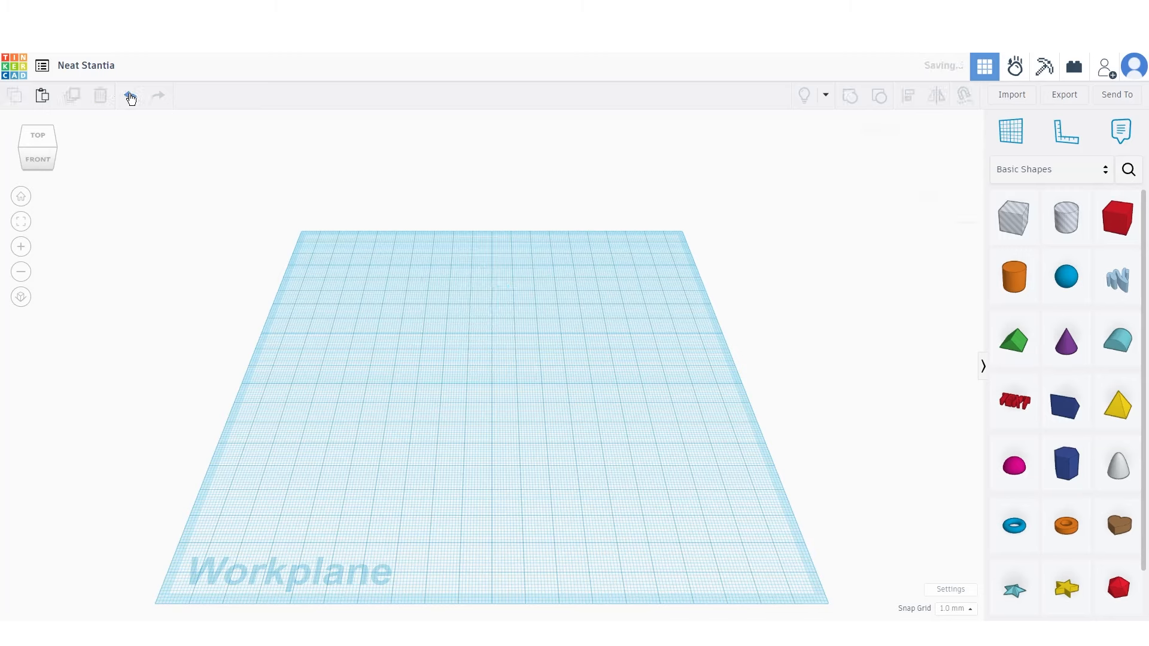
left_click(132, 99)
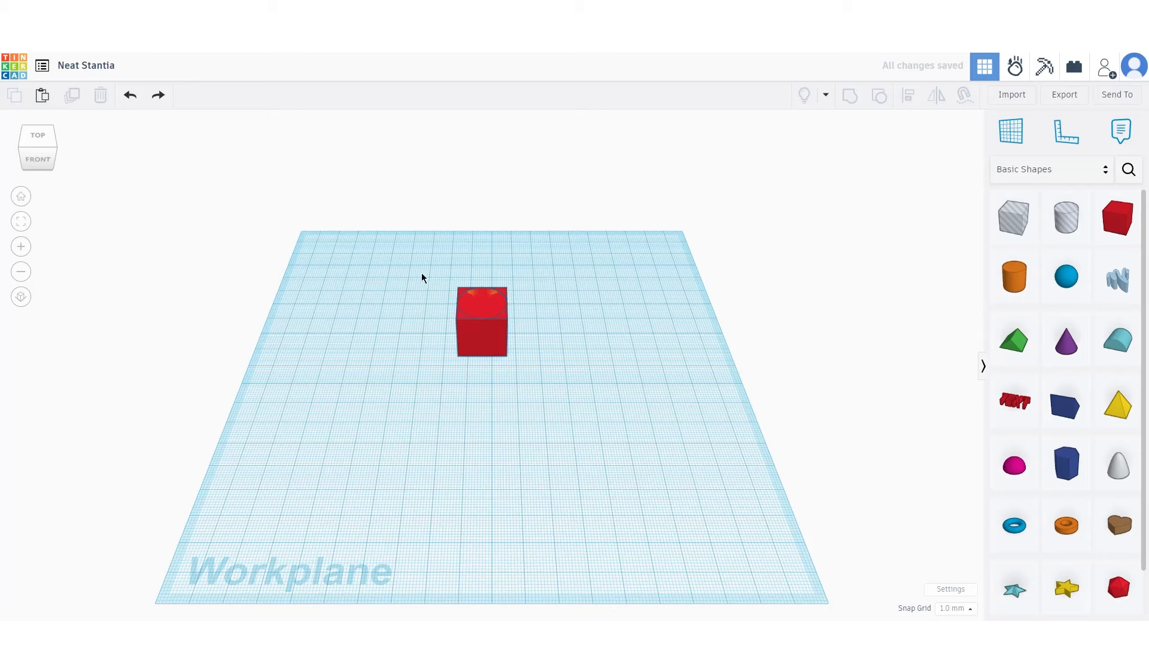
Duplicate the overlapping box and cylinder, move the copy to the right, and repeat the duplication with the same offset
left_click_drag(421, 274, 518, 370)
left_click(72, 96)
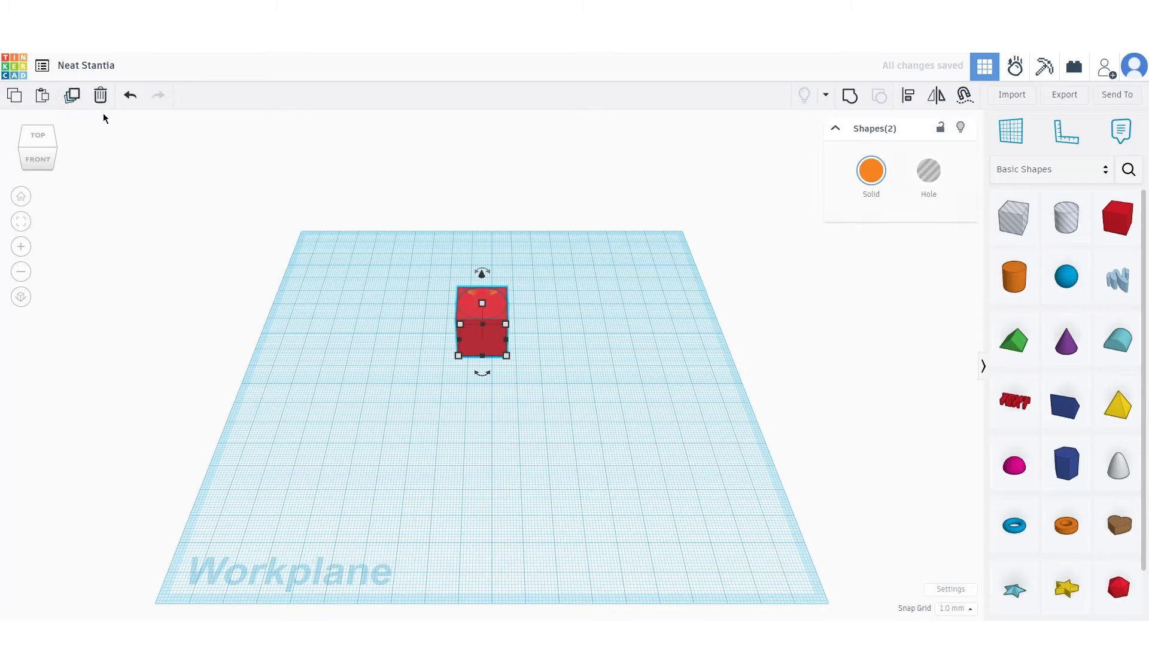
left_click(74, 97)
left_click_drag(486, 297, 565, 310)
left_click(71, 97)
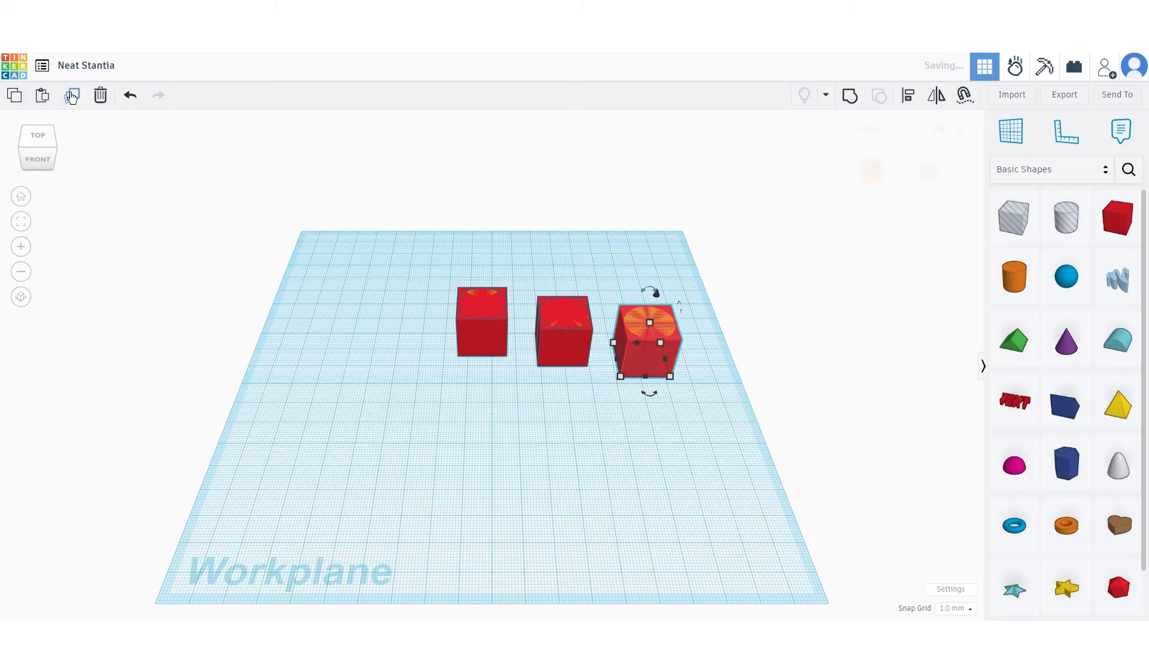
left_click(102, 152)
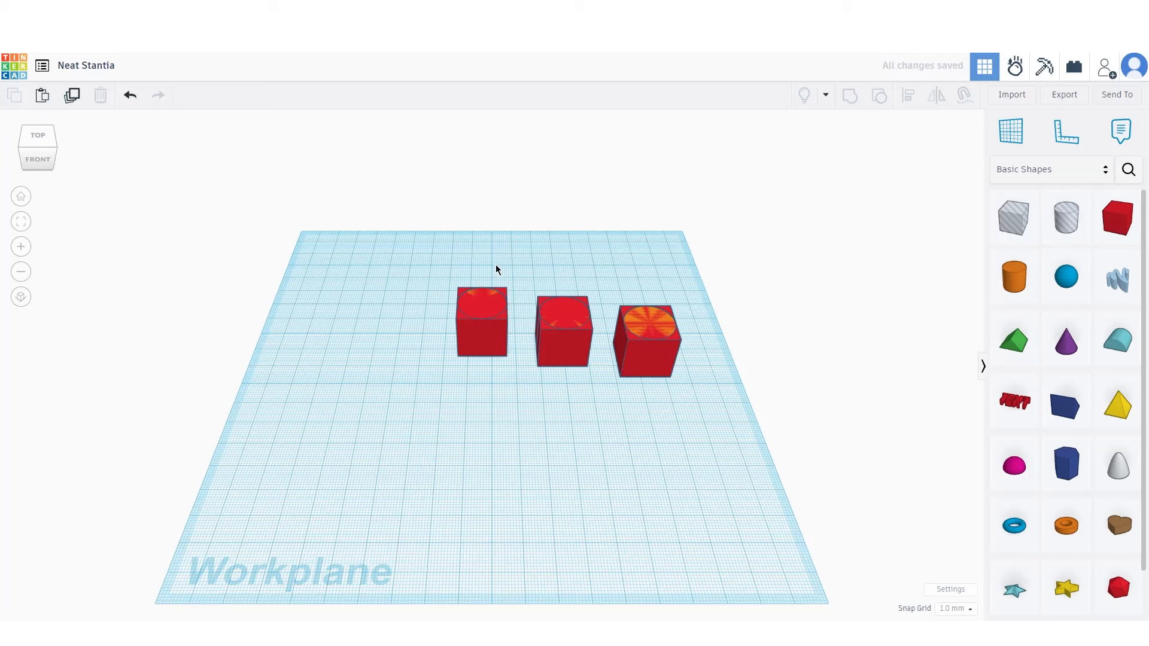
Paste the copied box and cylinder shapes twice beside the original pair
left_click(42, 96)
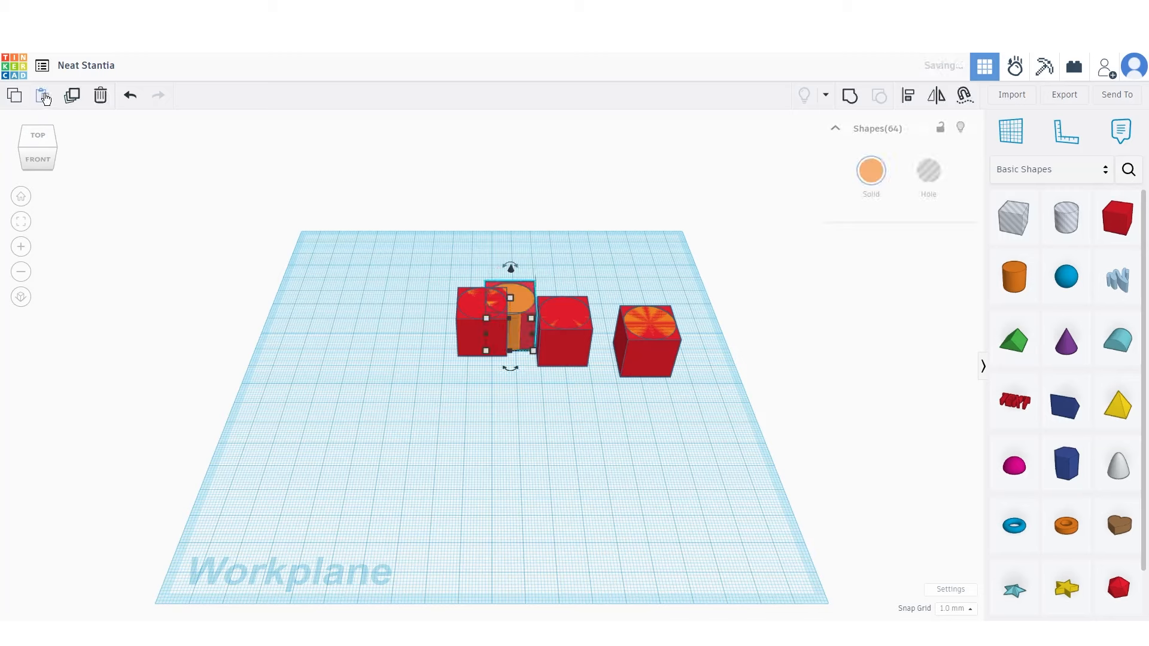
left_click(43, 96)
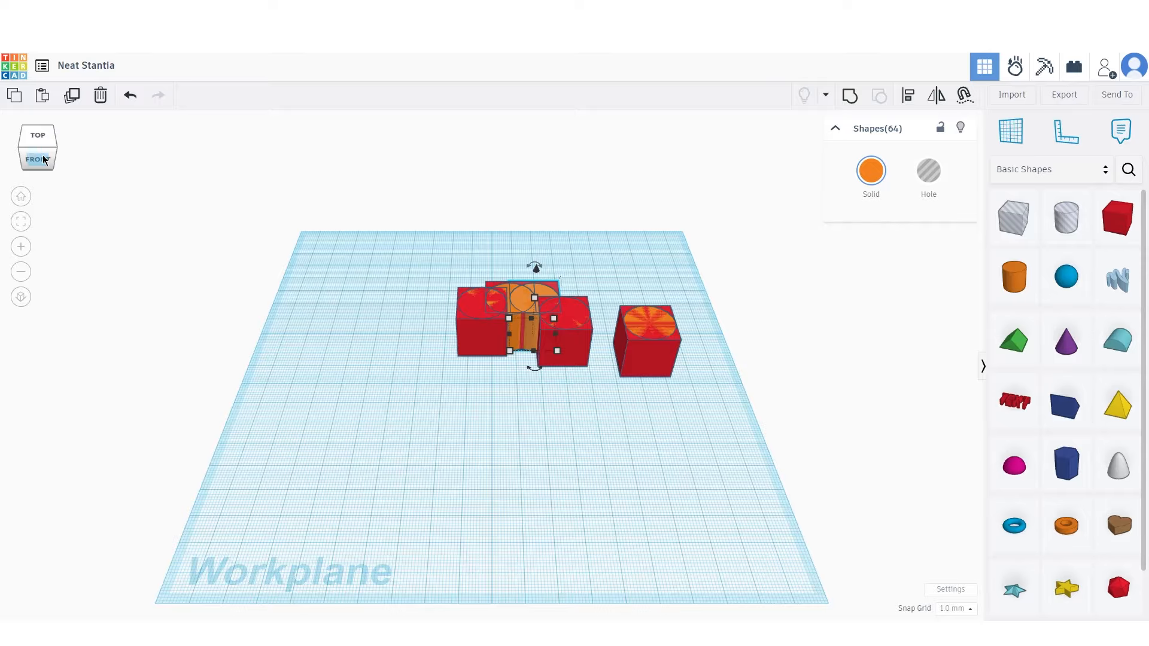
Examine the shapes by orbiting, fitting them in view, zooming in and out, returning to the home view, and toggling orthographic and perspective
left_click_drag(43, 160, 43, 156)
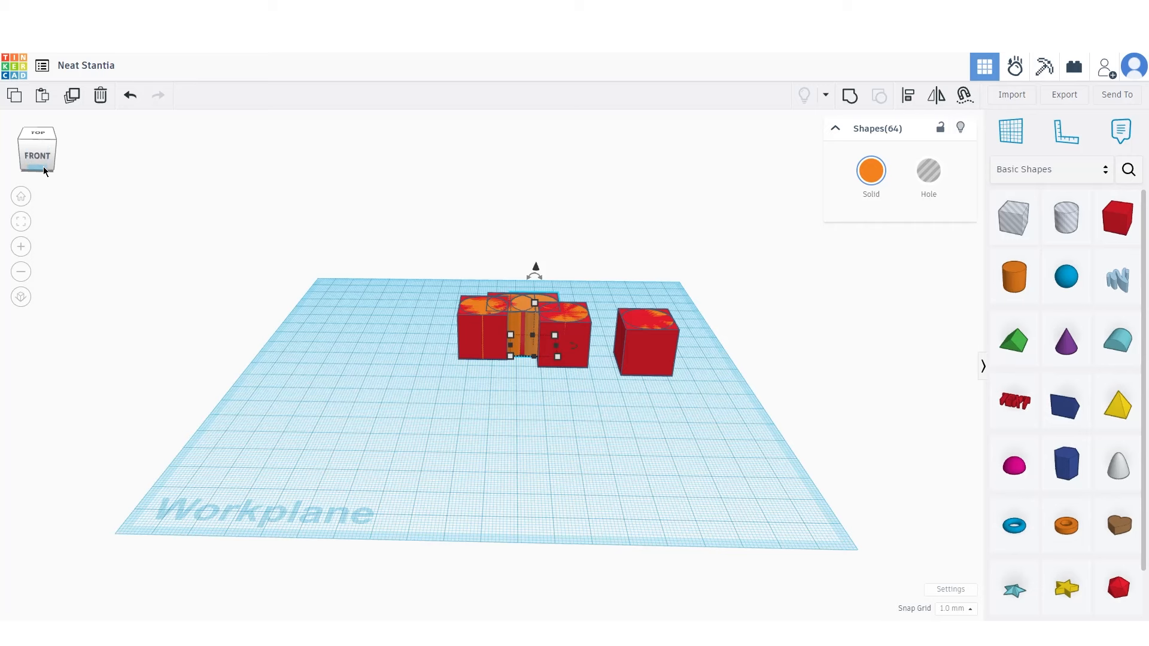
left_click(22, 197)
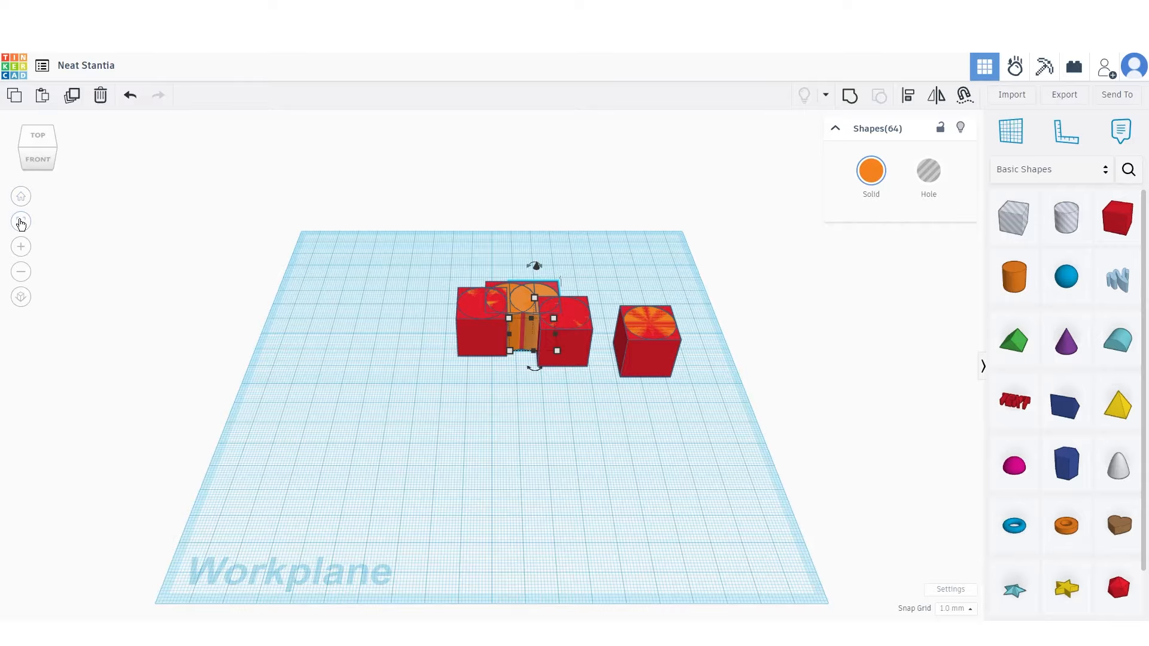
left_click(21, 223)
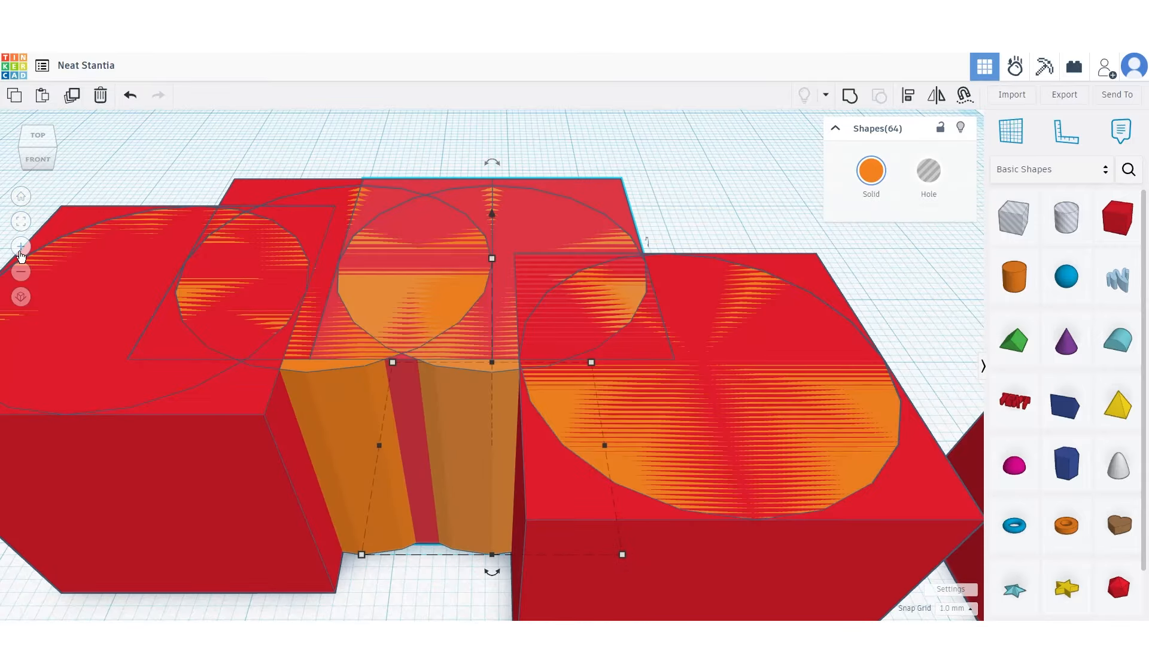
left_click(21, 246)
left_click(23, 272)
left_click(23, 271)
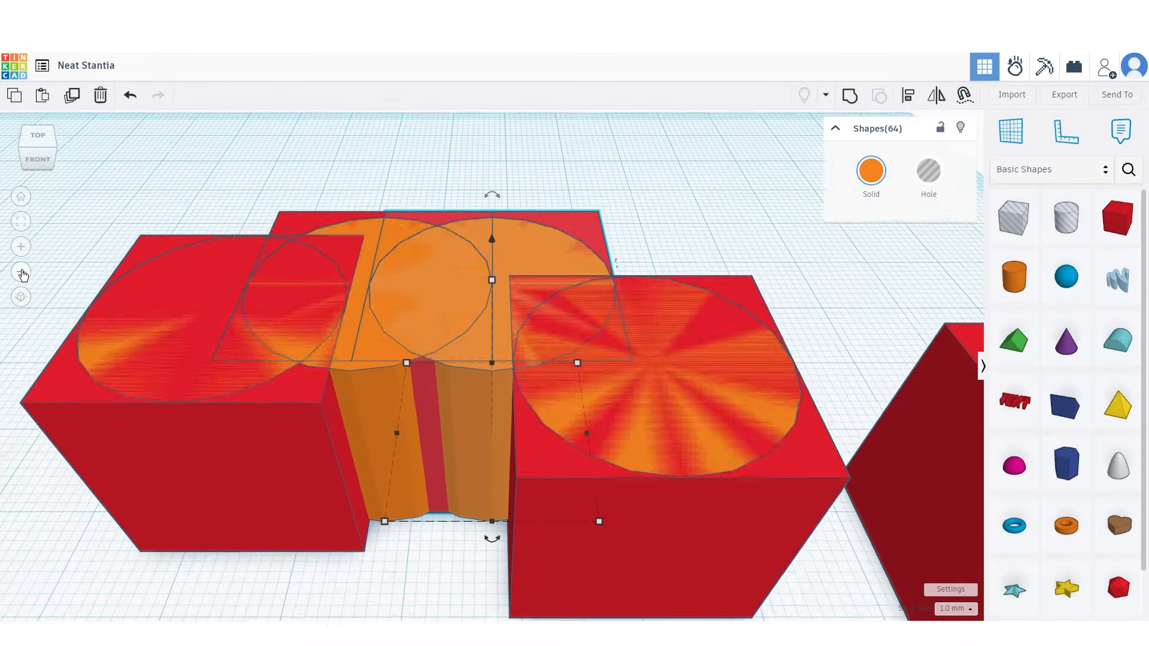
left_click(22, 202)
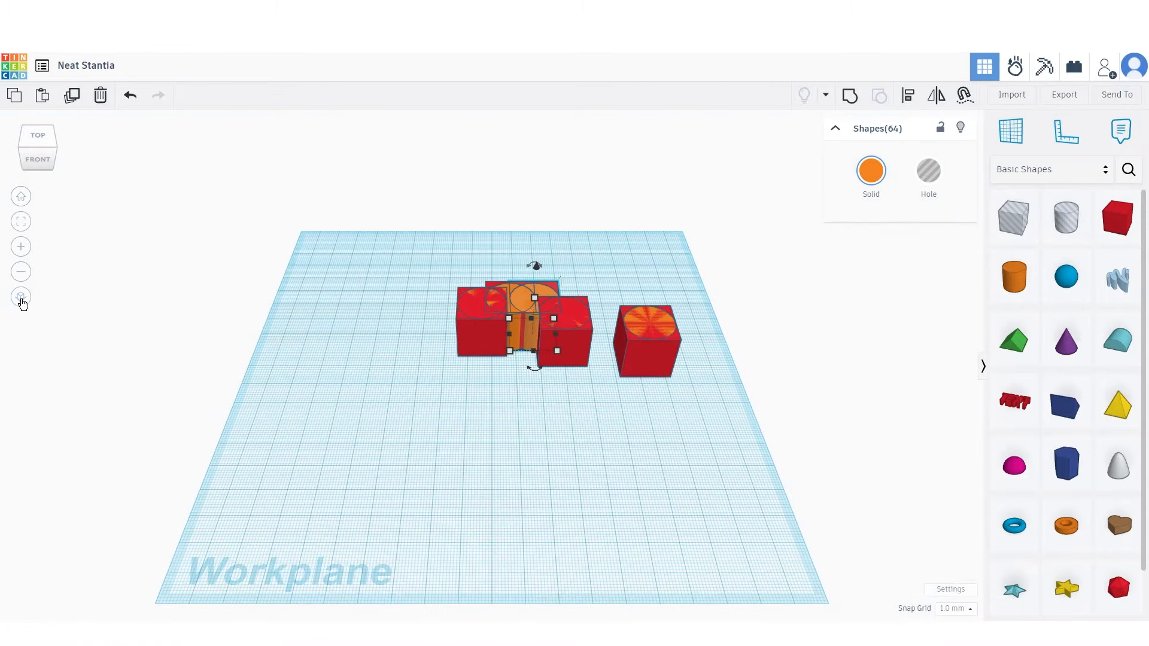
left_click(21, 298)
left_click(21, 297)
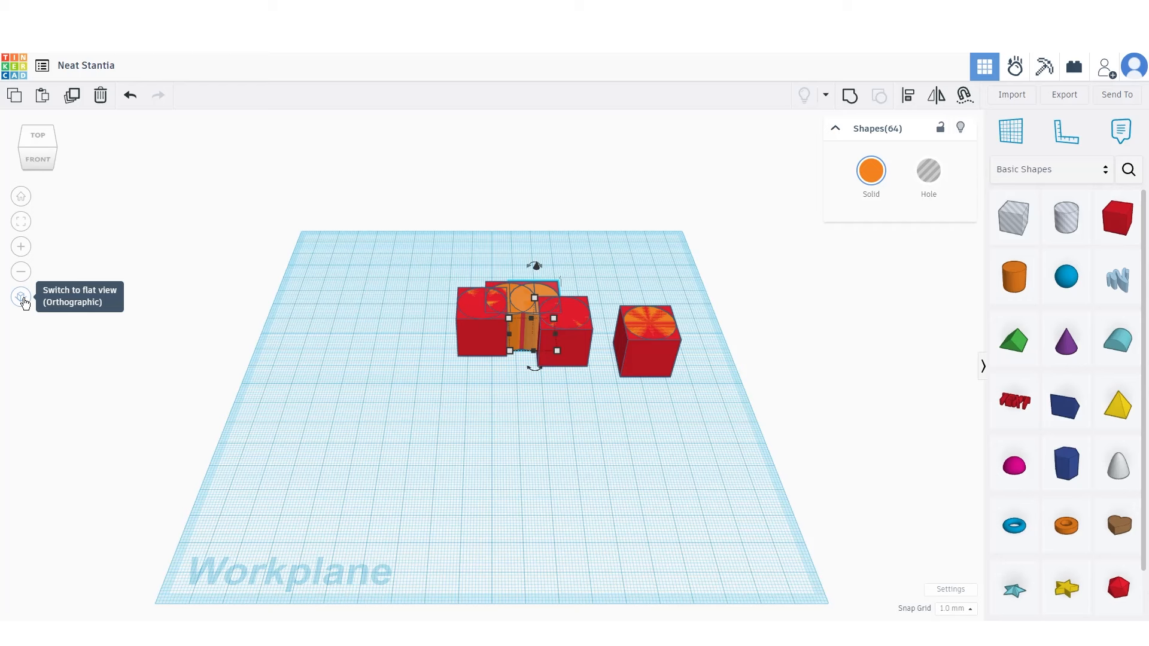
left_click(24, 303)
left_click(24, 302)
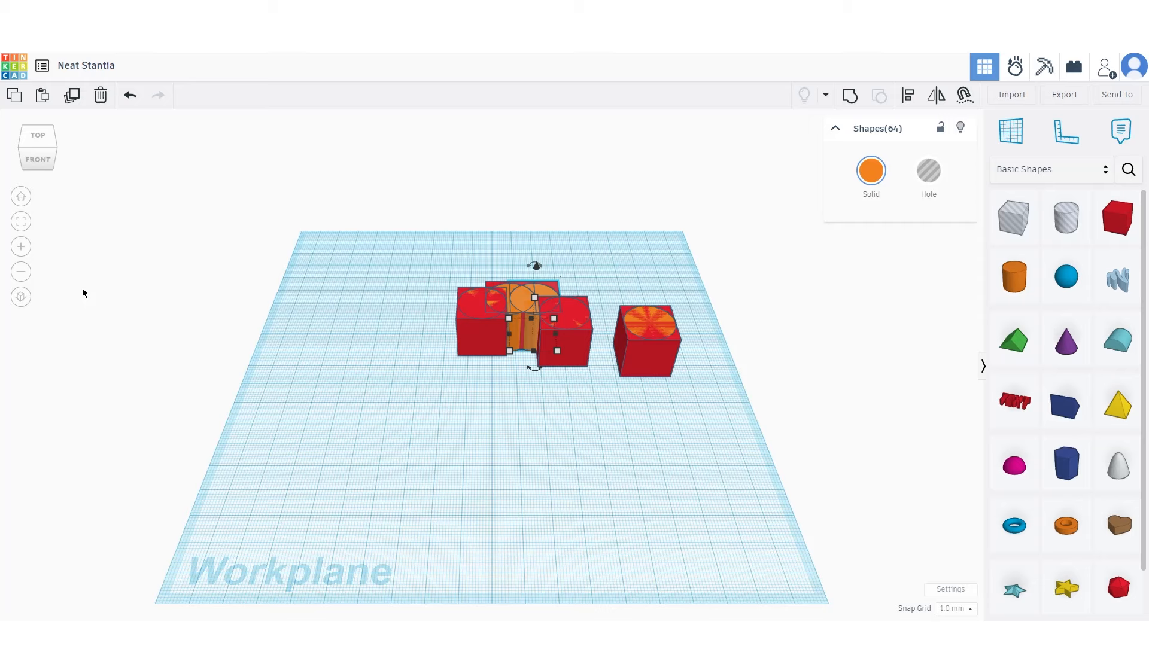
Rename the design to "Video 1"
left_click(99, 64)
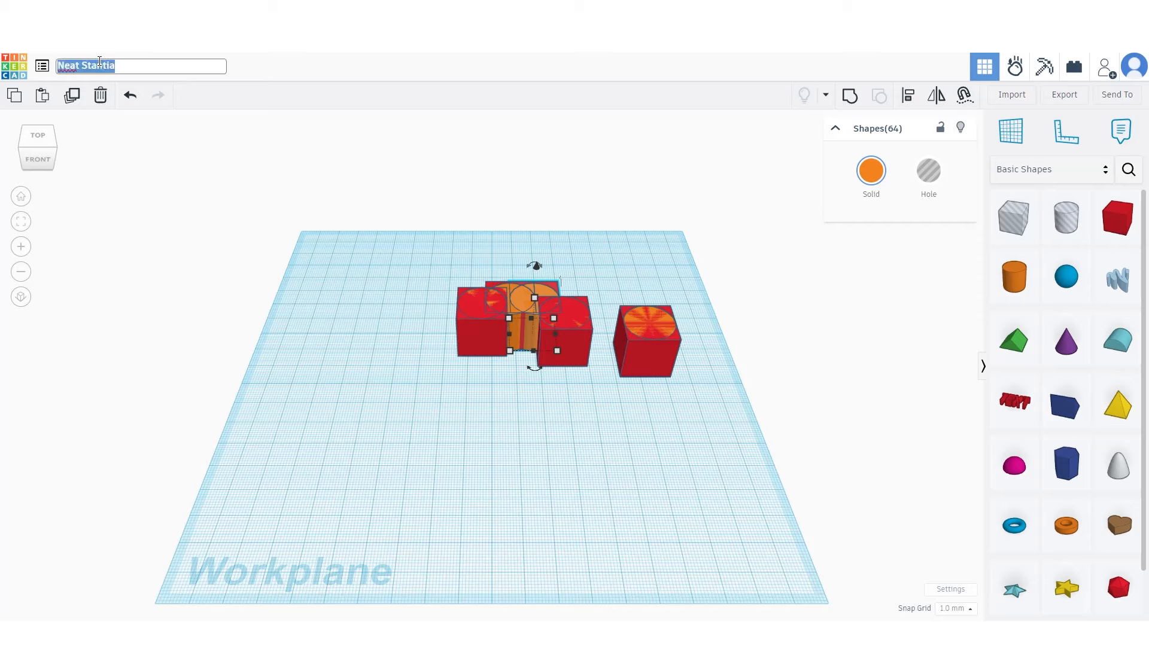
type("V")
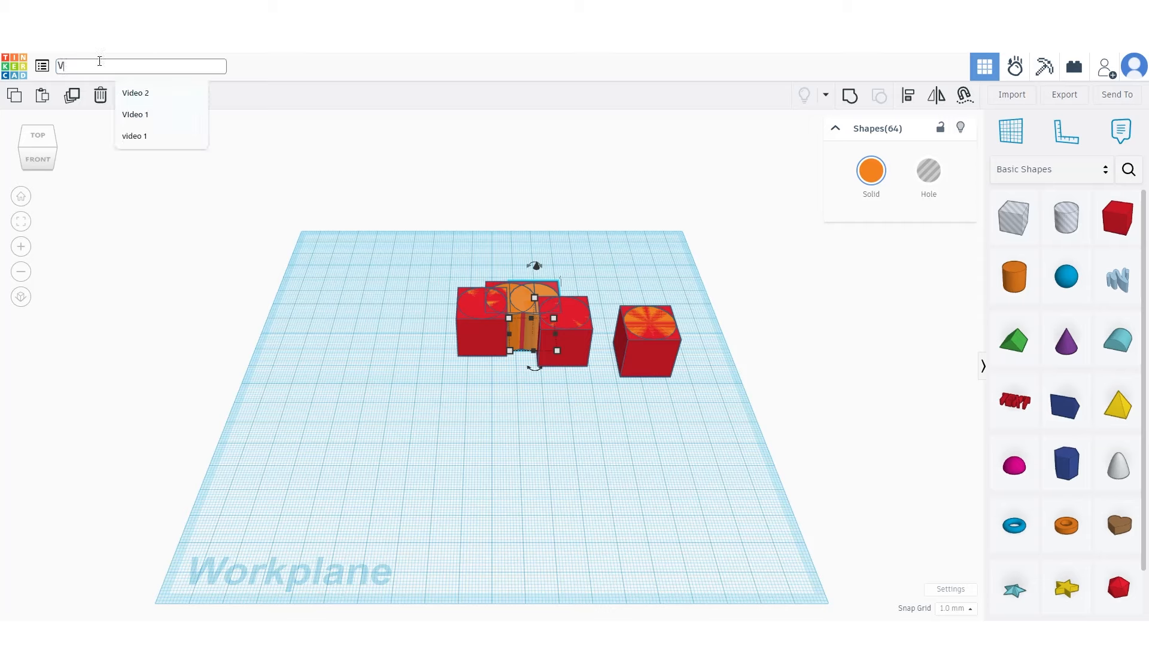
type("ideo 1")
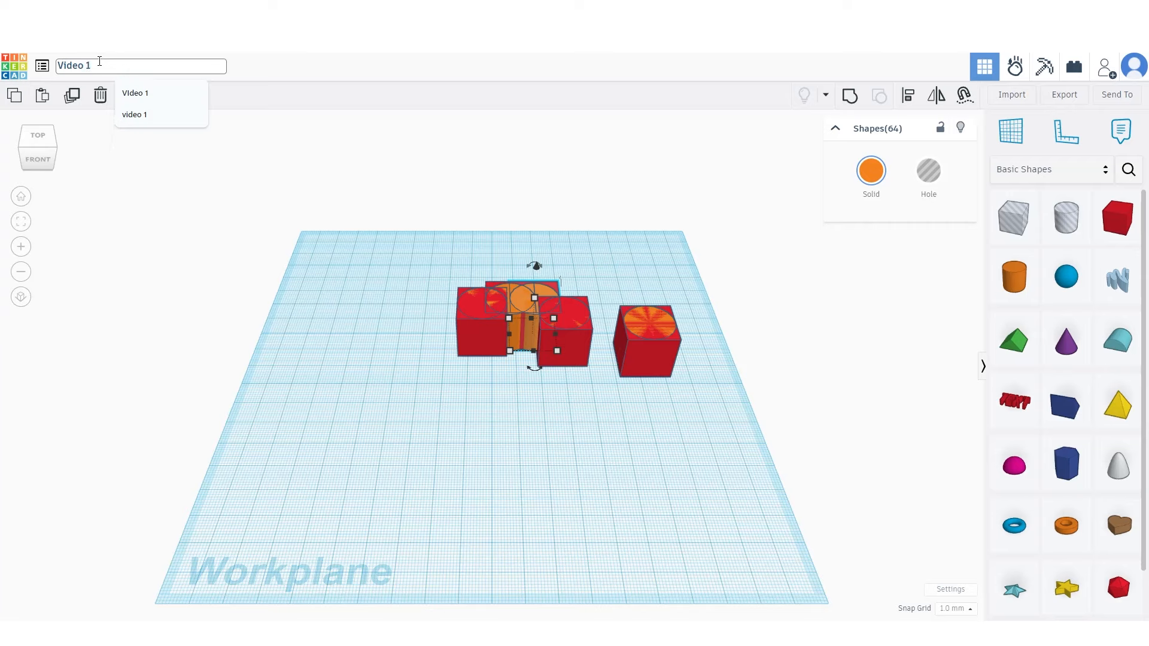
key("Return")
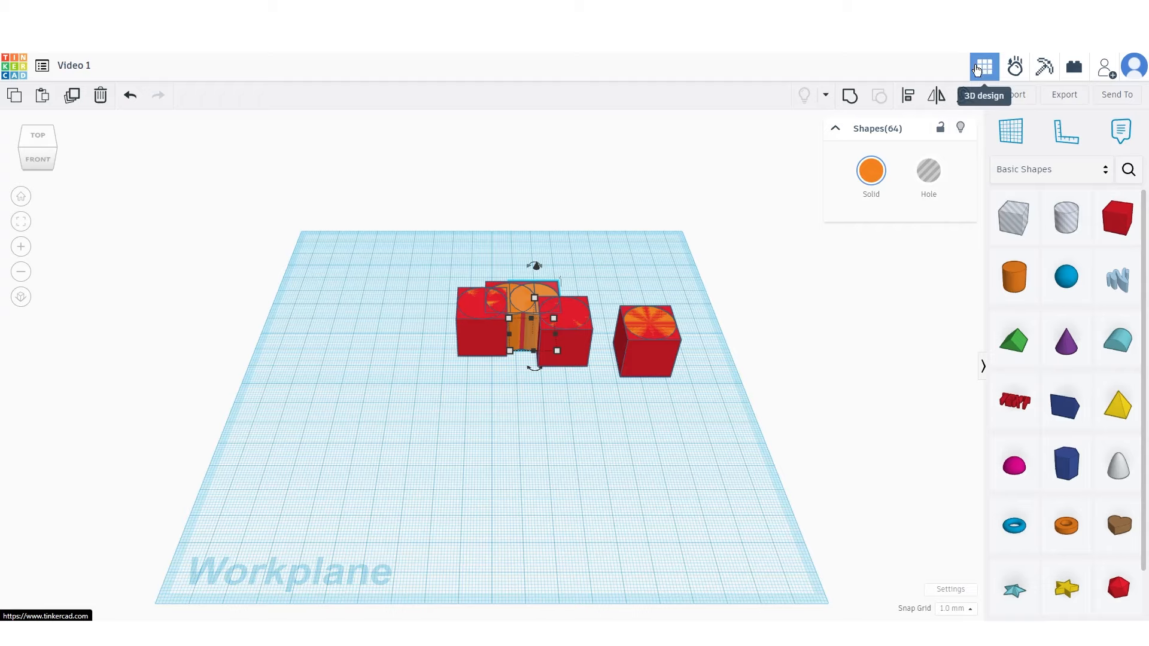
View the design in the simulation, blocks and bricks workspaces, and return to the 3D design workspace
left_click(1013, 71)
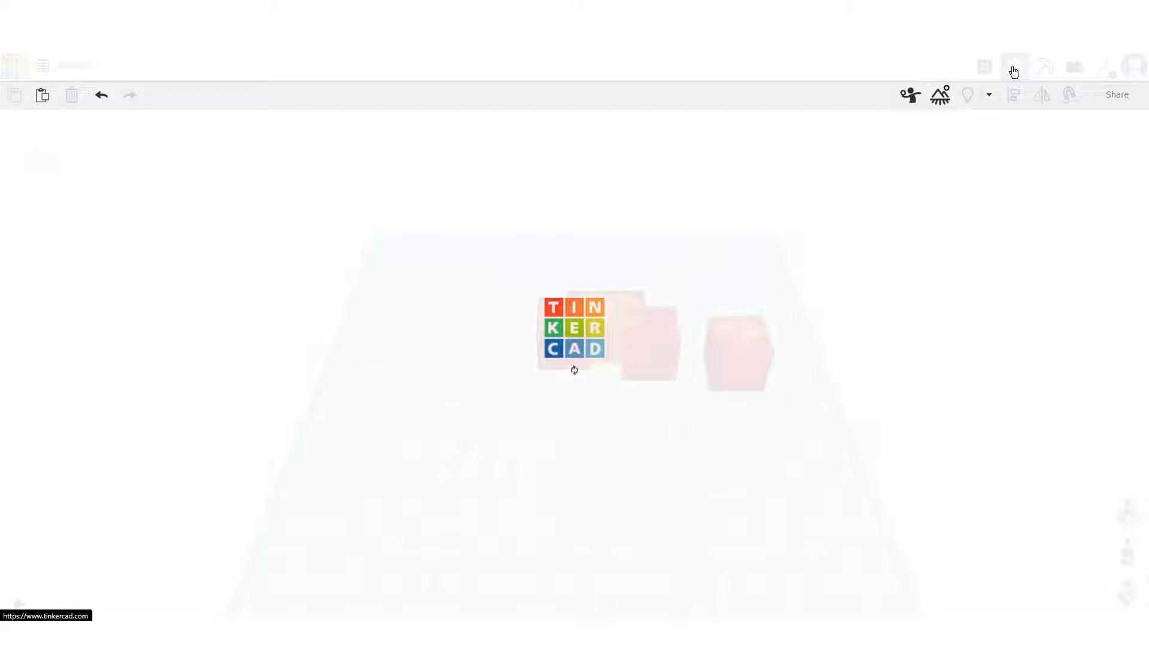
left_click(1042, 71)
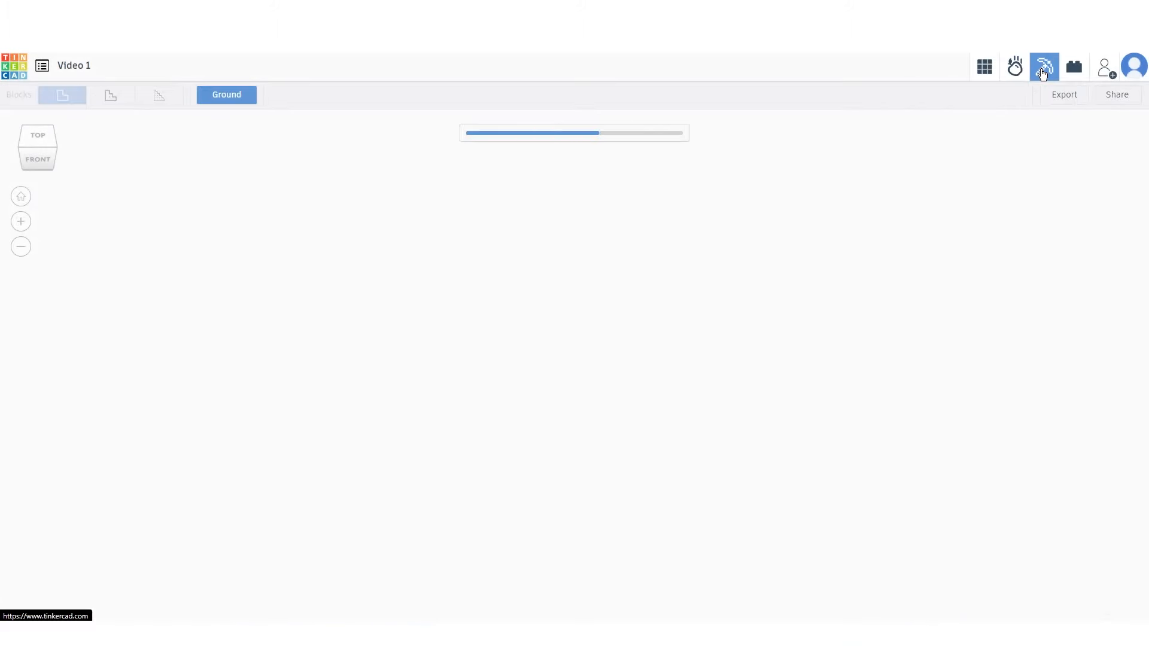
left_click(1075, 69)
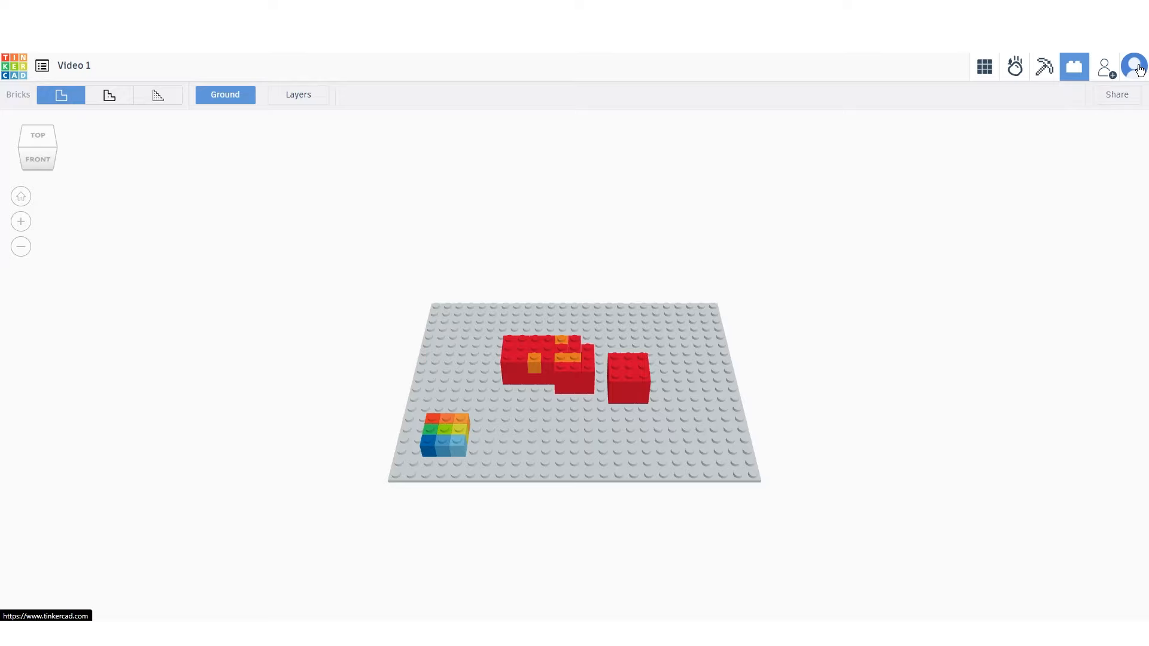
left_click(985, 69)
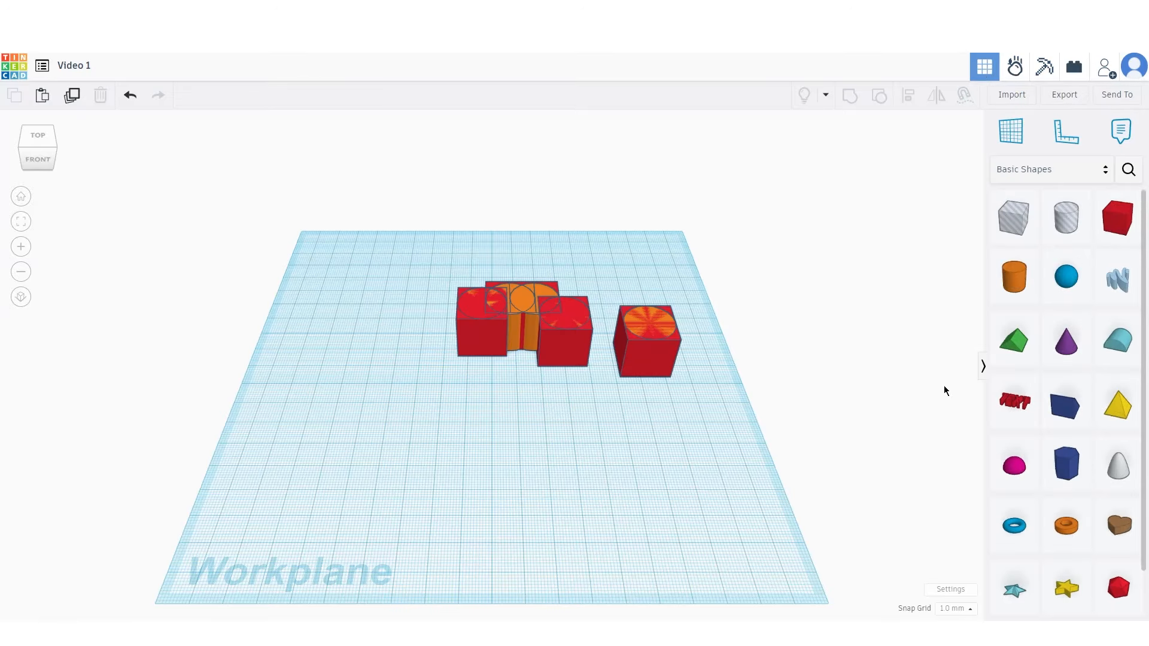
Review the unit and preset options in the workspace settings, keeping Millimeters and the Tinkercad preset, and close the settings
left_click(951, 590)
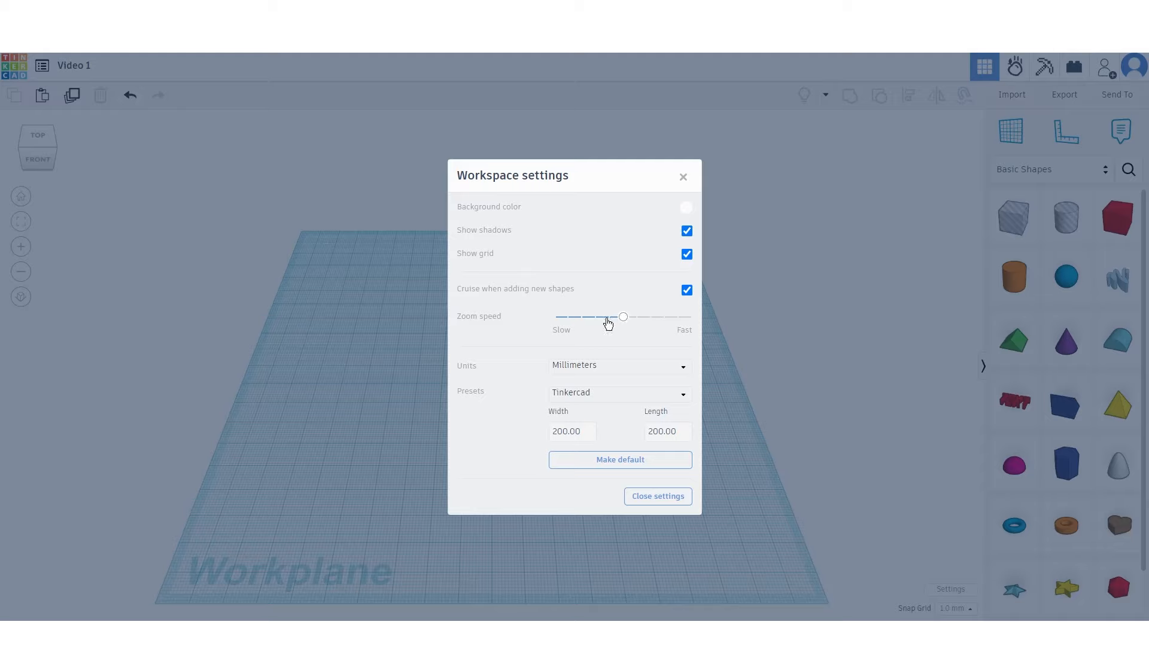
left_click(617, 369)
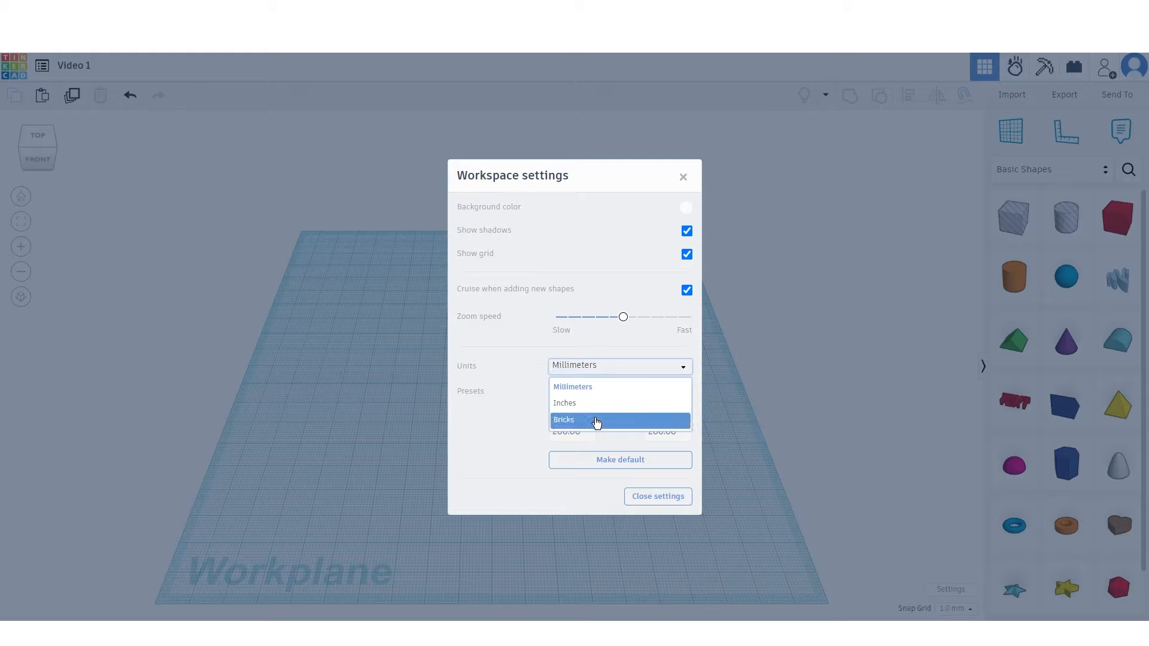
left_click(623, 395)
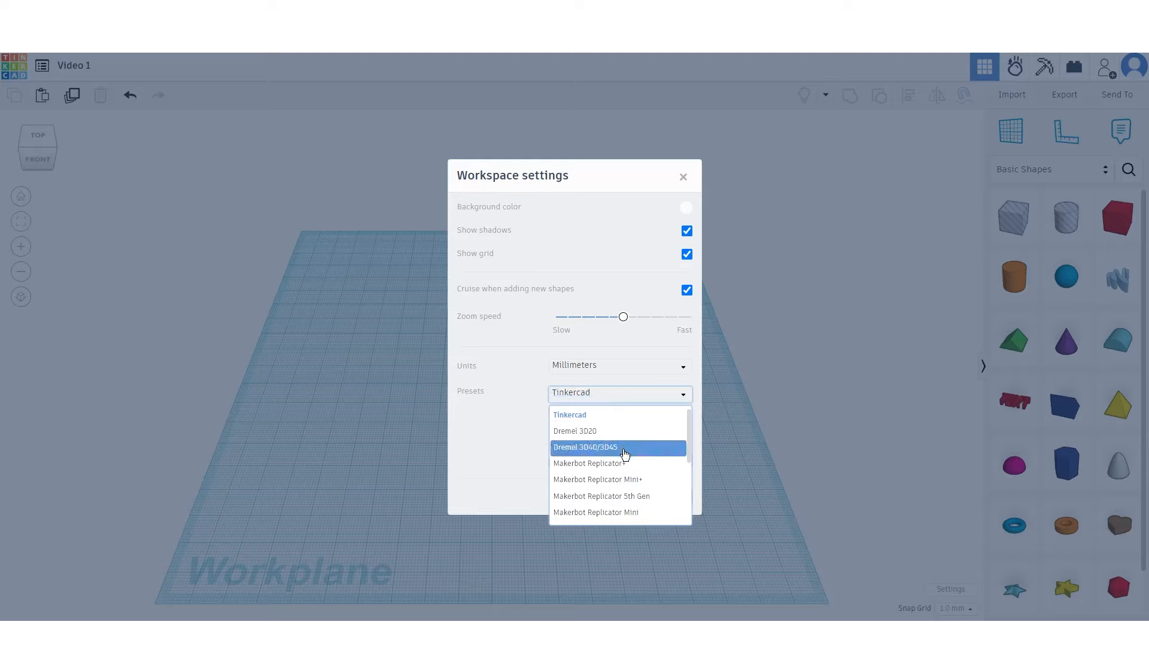
left_click(618, 417)
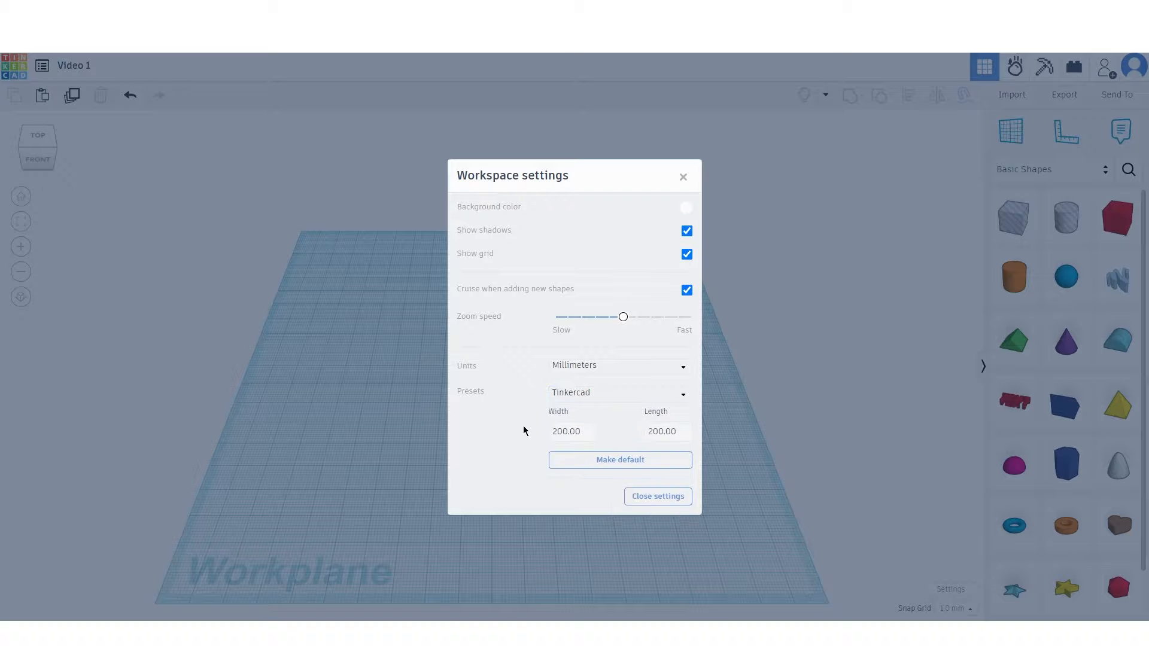
left_click(663, 498)
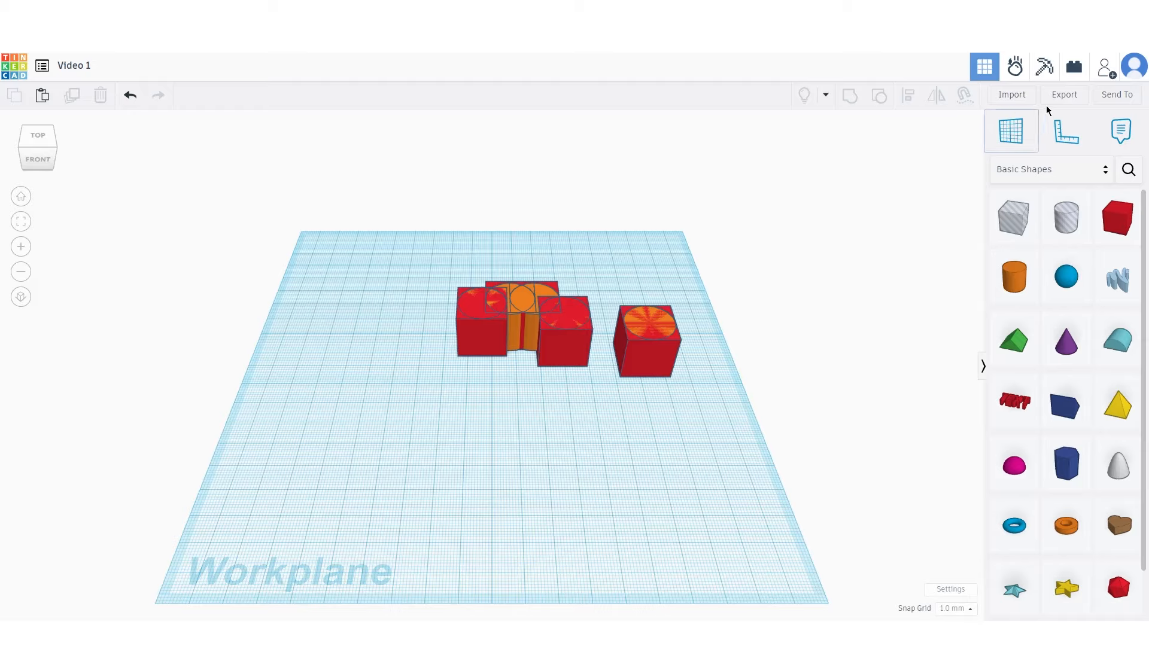
Export everything in the design as an OBJ file for 3D printing
left_click(1064, 98)
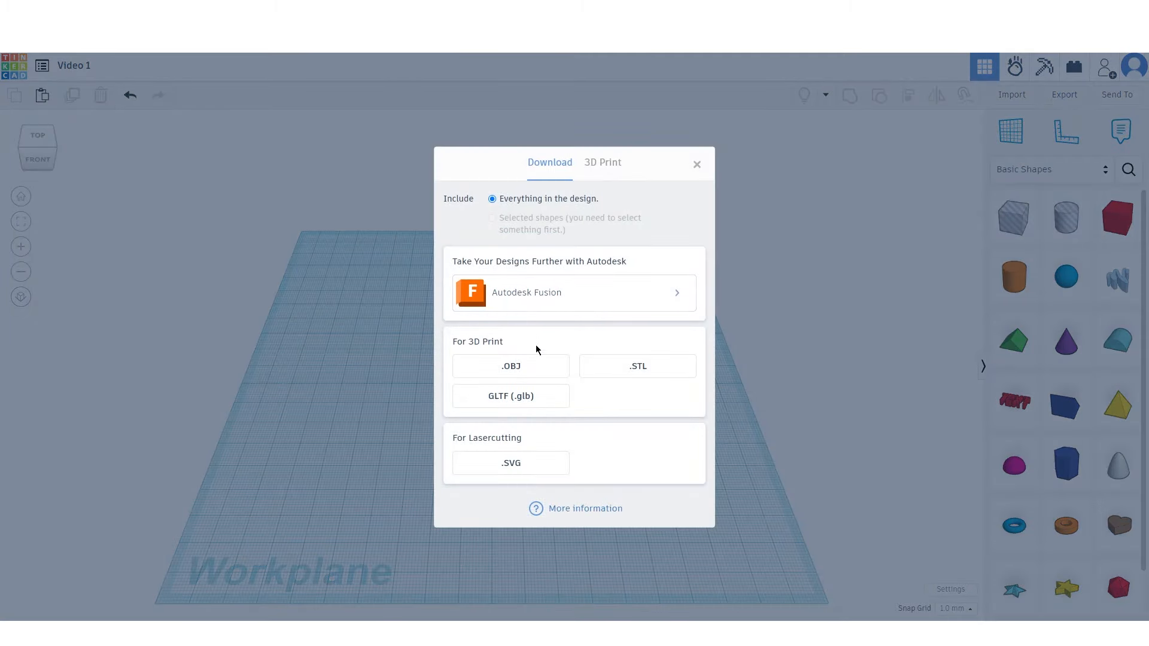
left_click(526, 368)
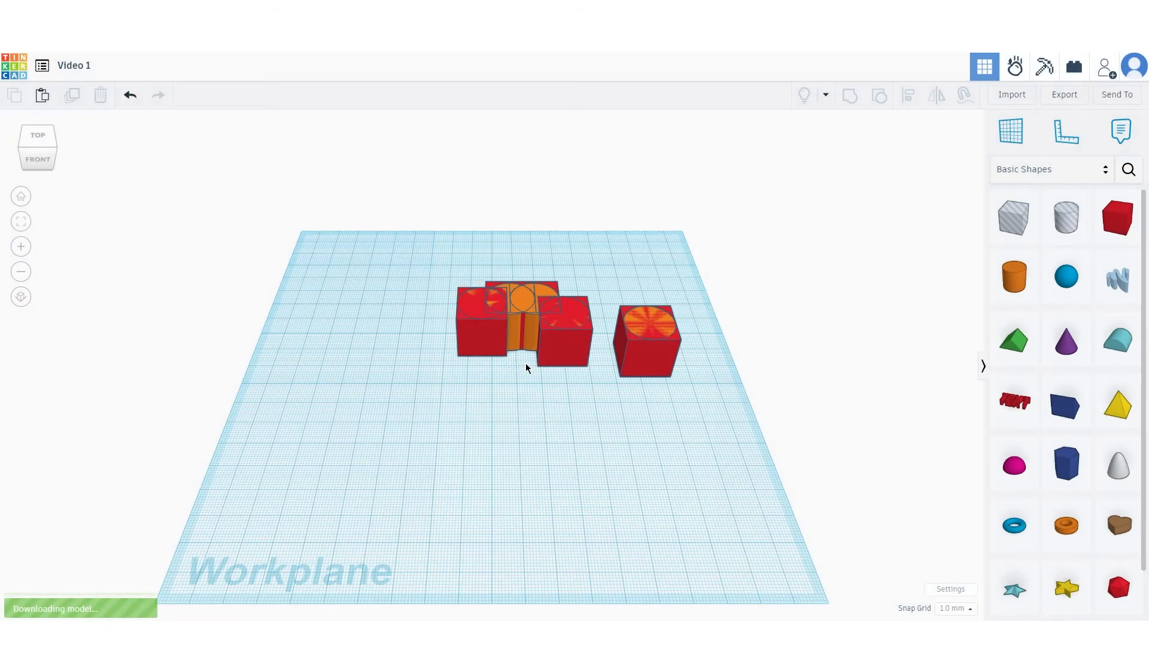
mouse_move(955, 77)
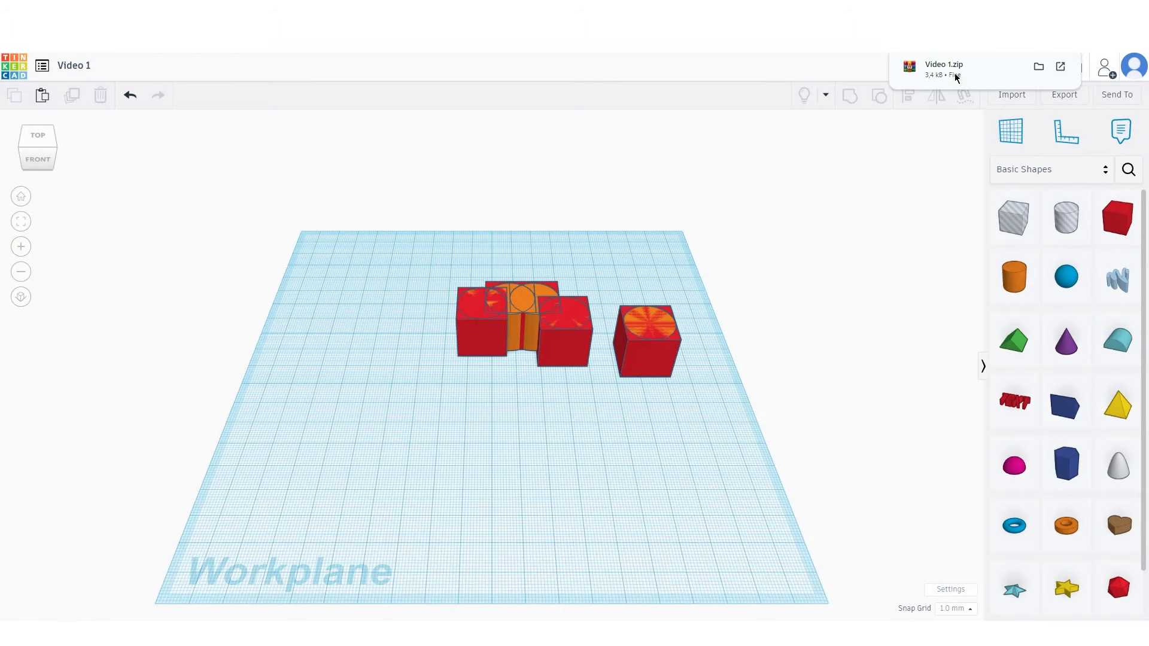